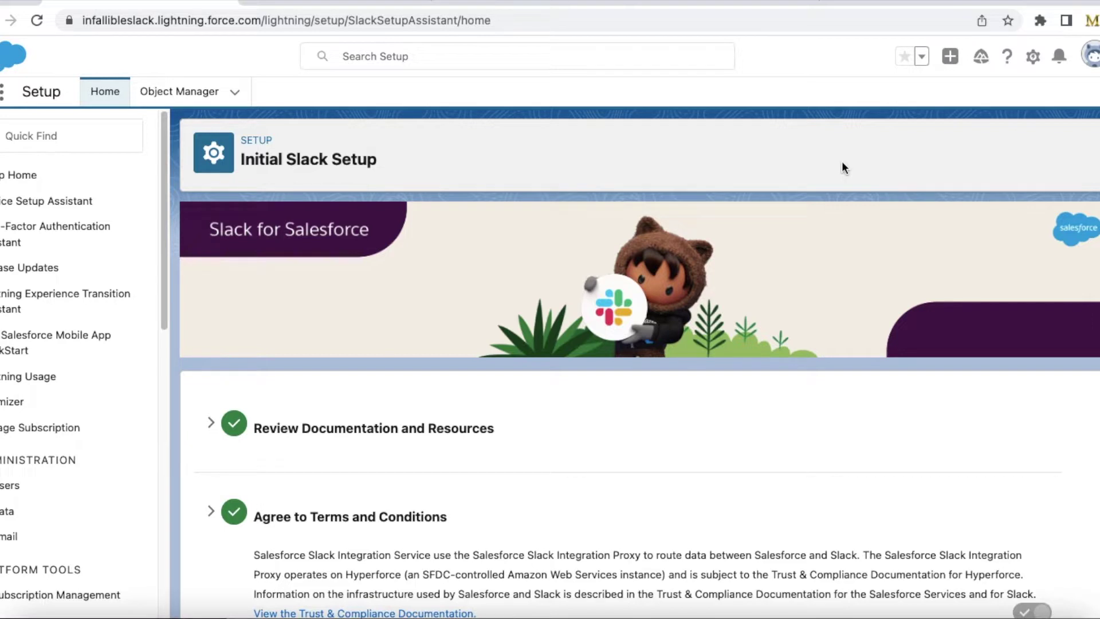
- Search Quick Find for 'initi', open Initial Slack Setup, and review its completed checklist steps
click(49, 135)
text(initi)
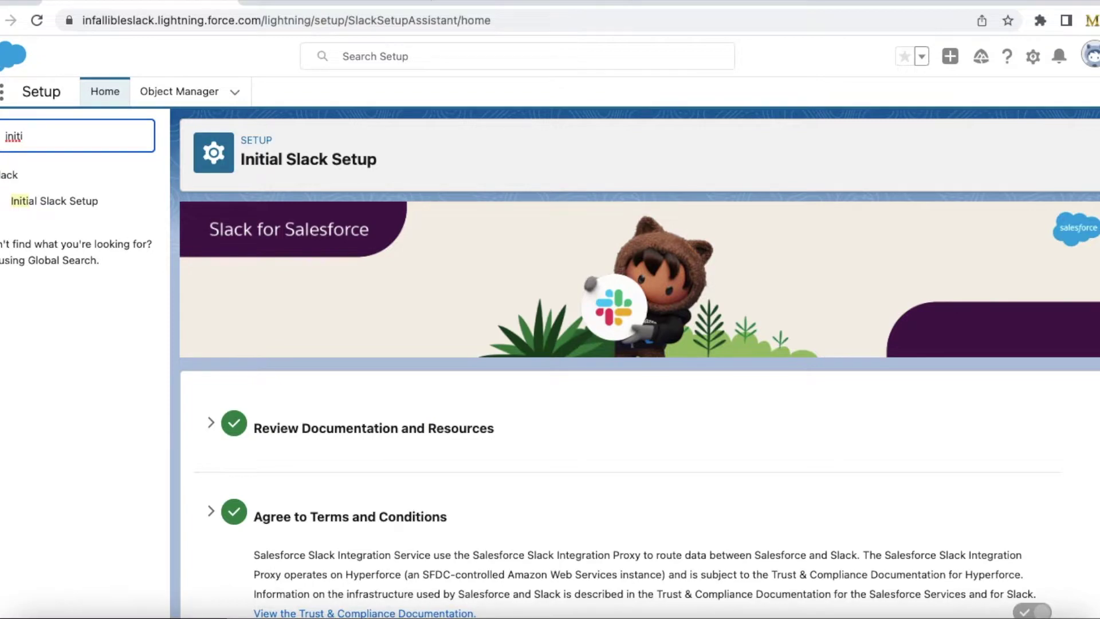
scroll(639, 360, down, 10)
scroll(639, 361, up, 4)
scroll(639, 361, up, 6)
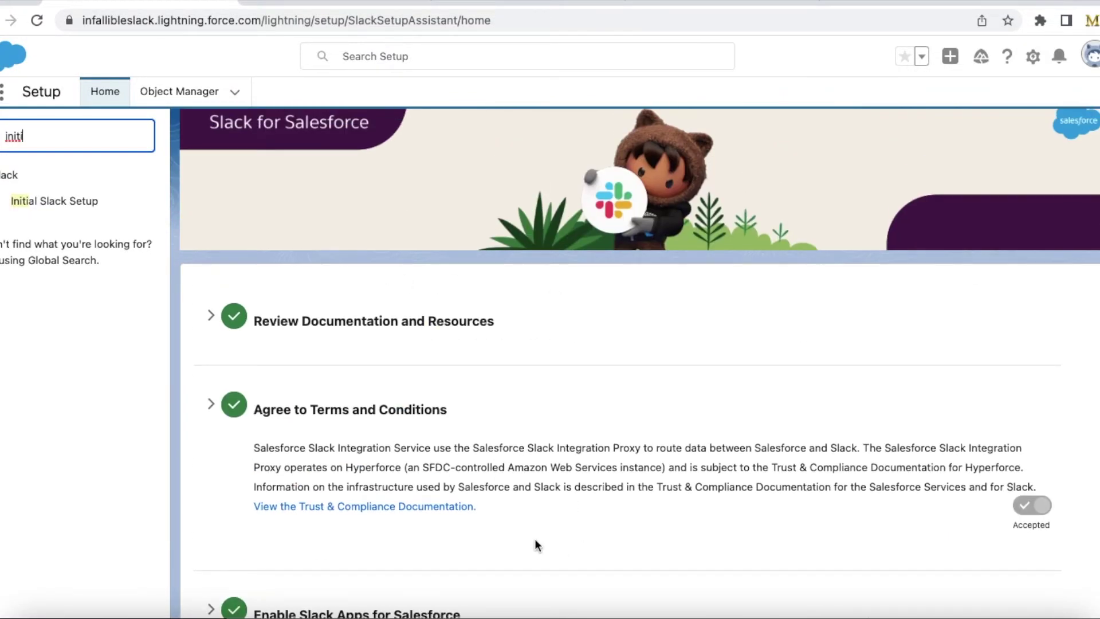
scroll(651, 449, down, 2)
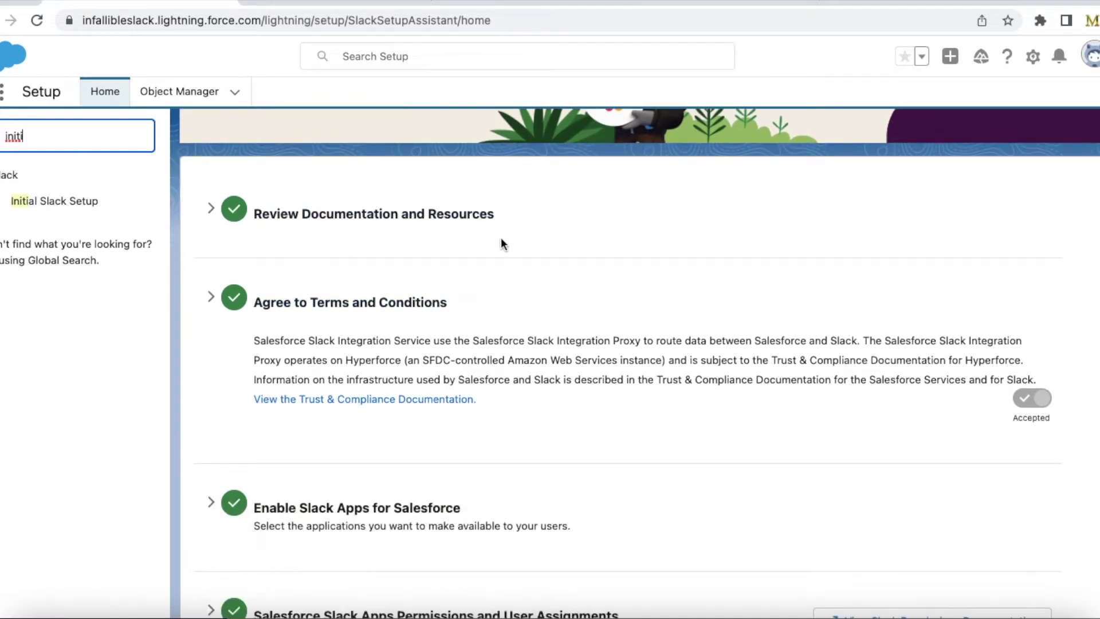
scroll(487, 344, down, 5)
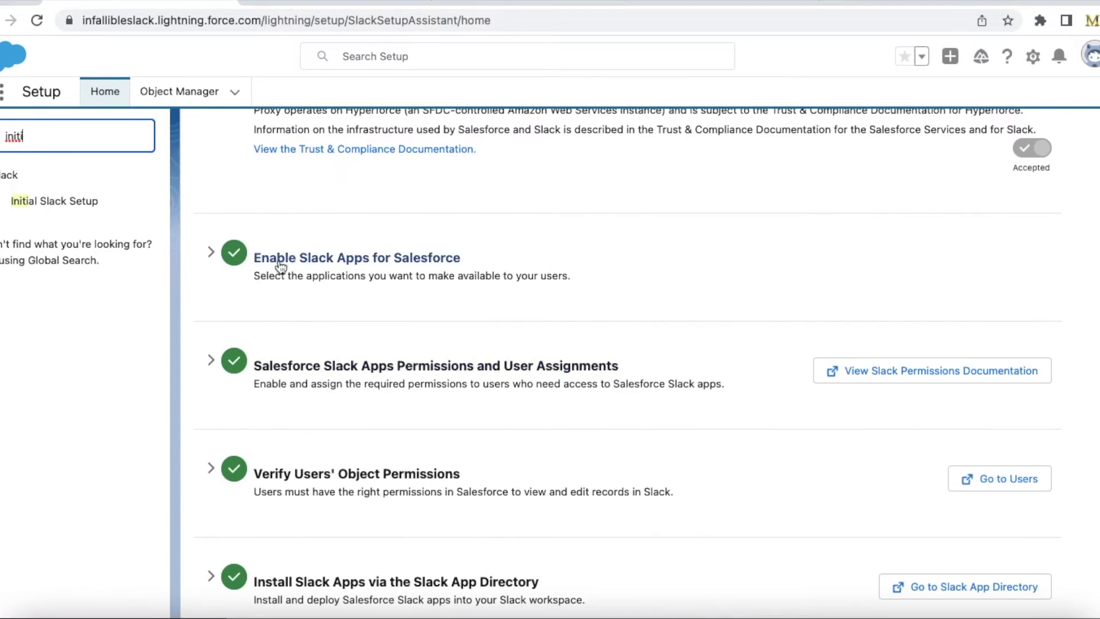
- Review the enabled Slack apps, such as Service Cloud for Slack, then expand Verify Users' Object Permissions
click(215, 263)
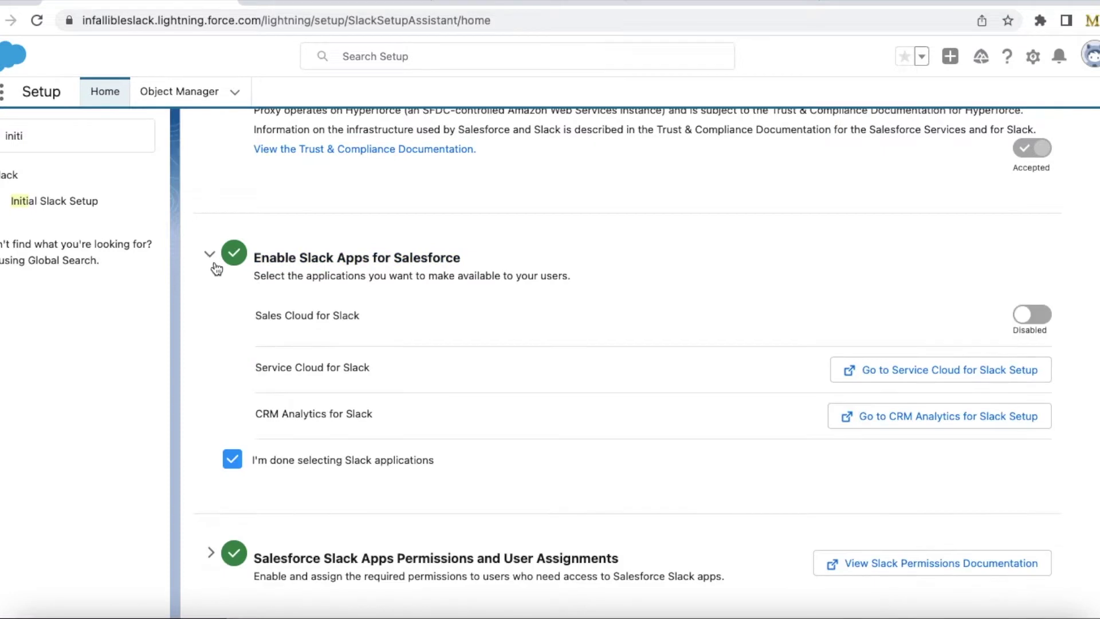
drag(249, 371, 373, 378)
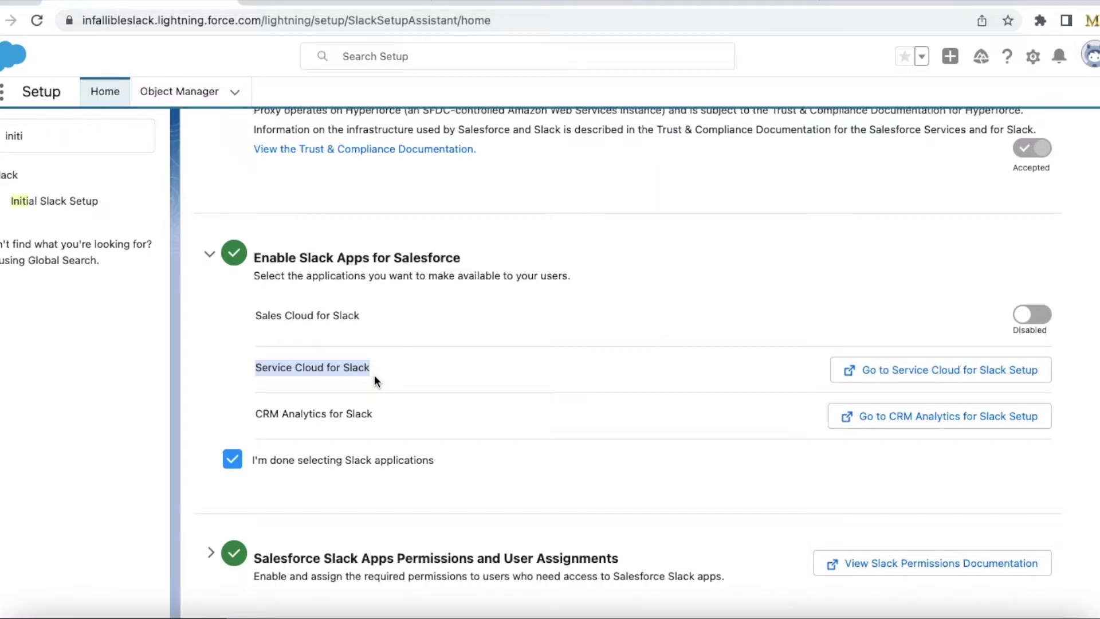
click(209, 253)
scroll(456, 384, down, 1)
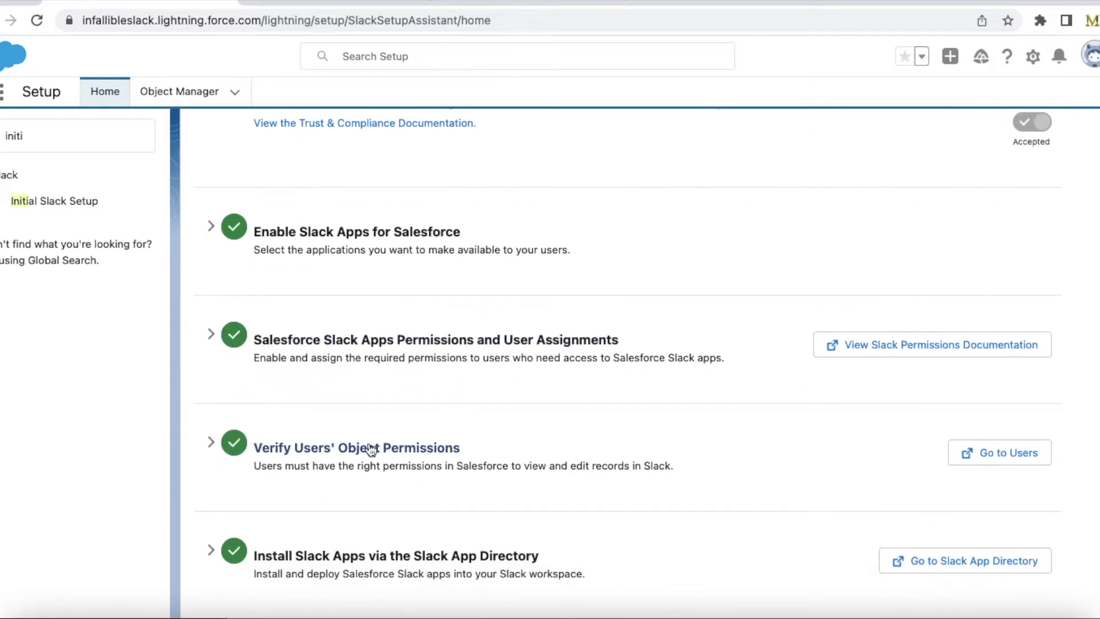
click(209, 445)
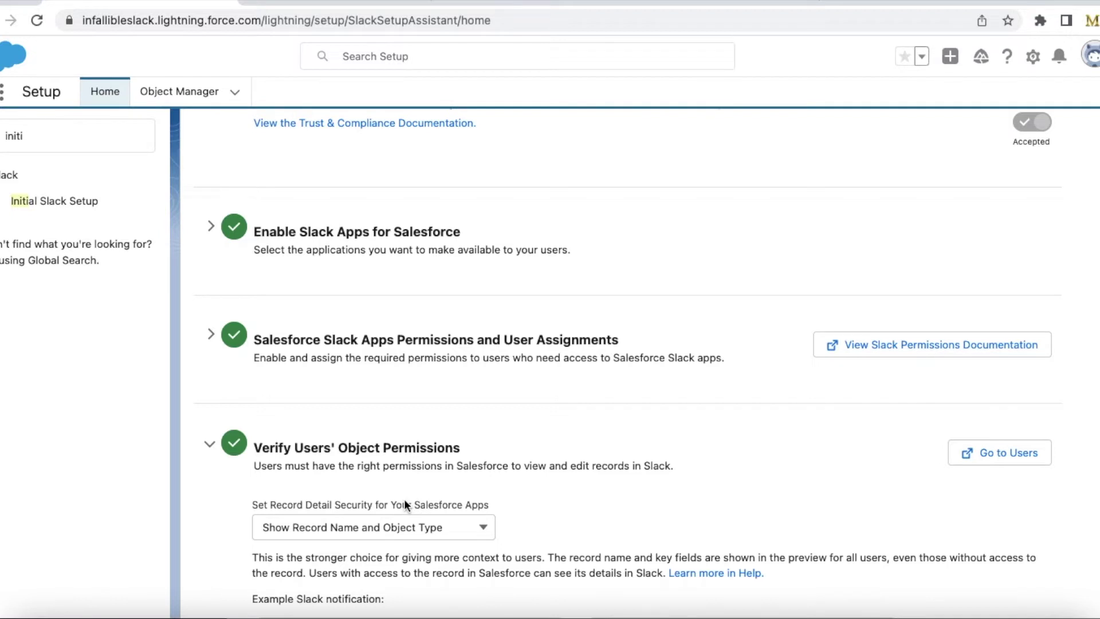
- Collapse Verify Users' Object Permissions and scroll through the remaining completed Slack setup steps
click(210, 445)
scroll(378, 395, down, 1)
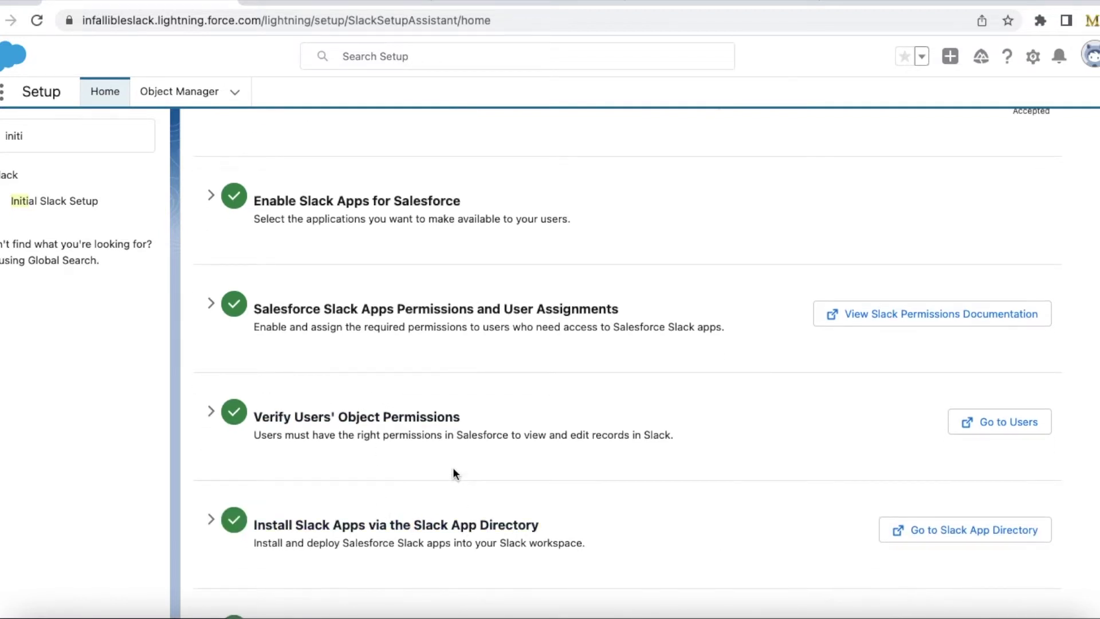
scroll(453, 467, down, 2)
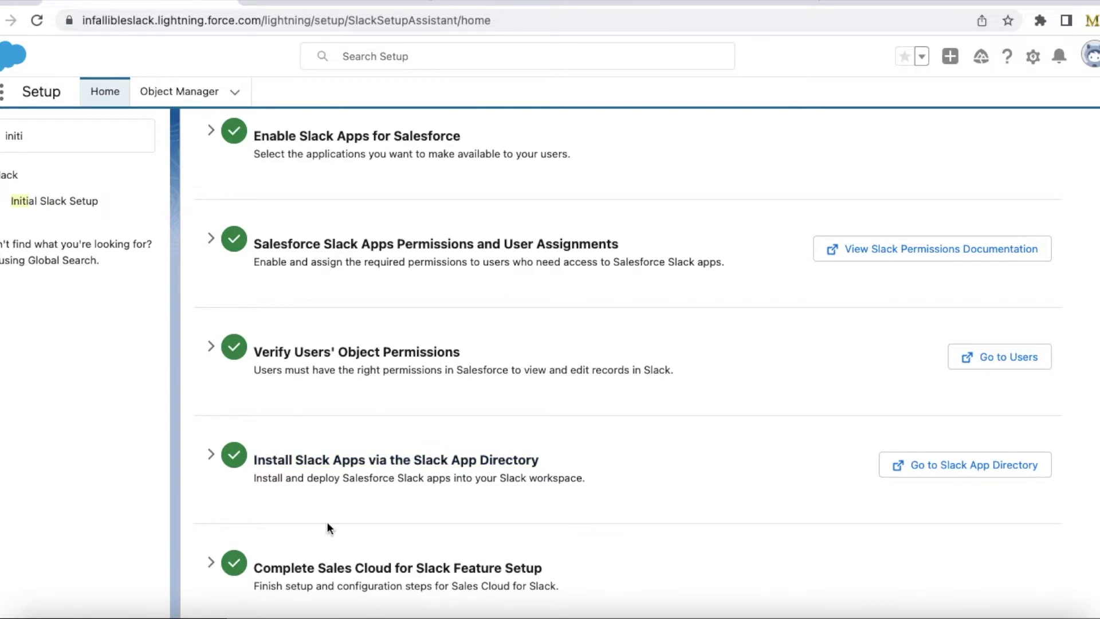
scroll(332, 530, down, 2)
scroll(309, 504, down, 1)
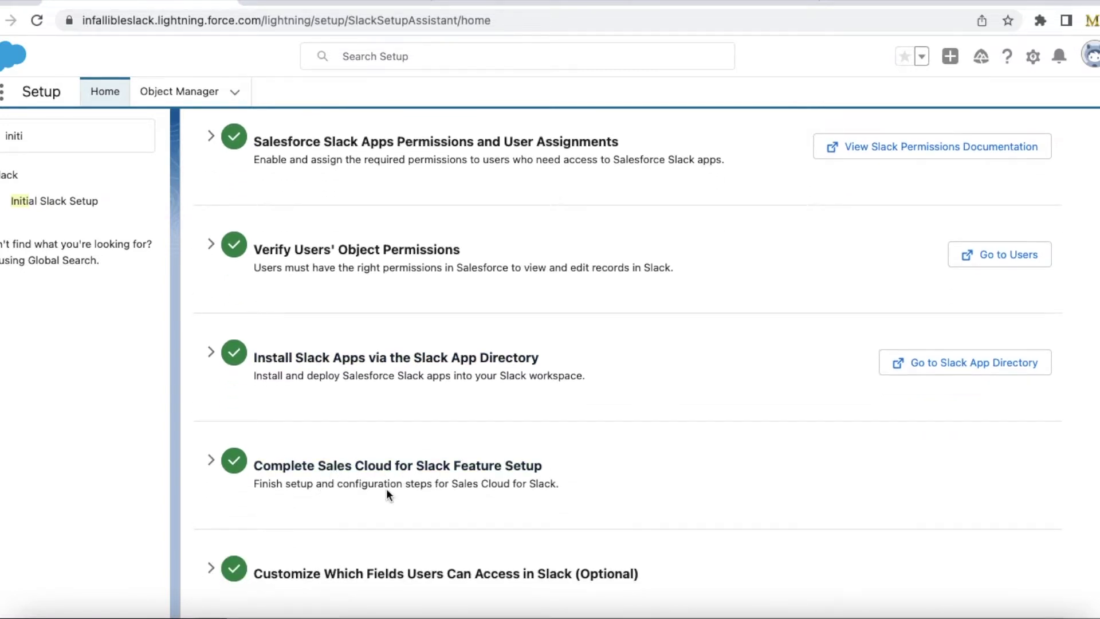
scroll(386, 488, down, 1)
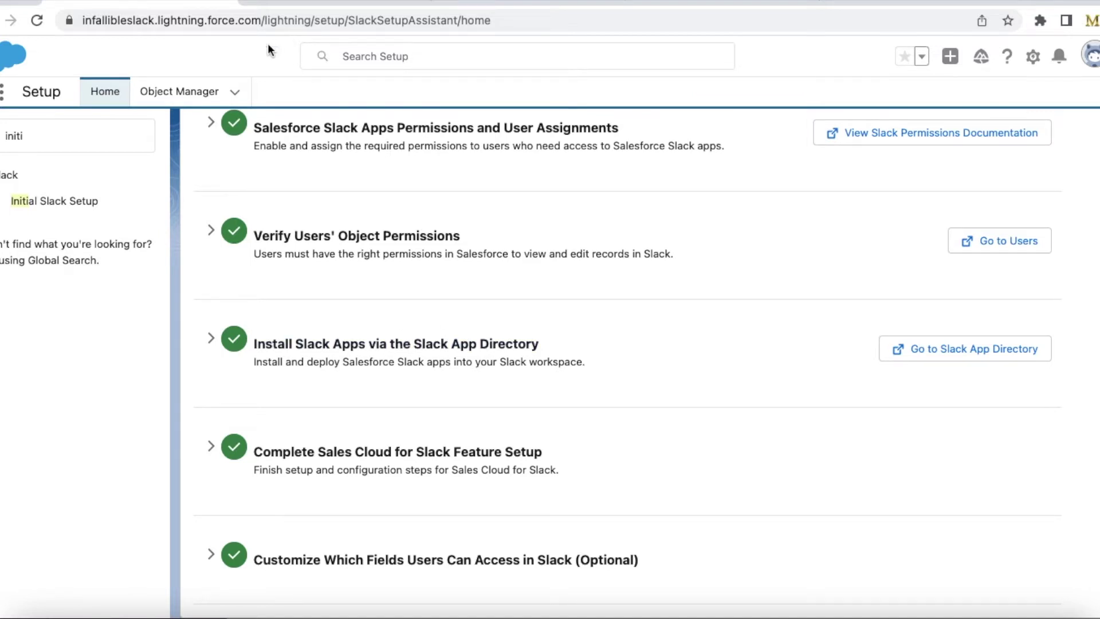
click(305, 2)
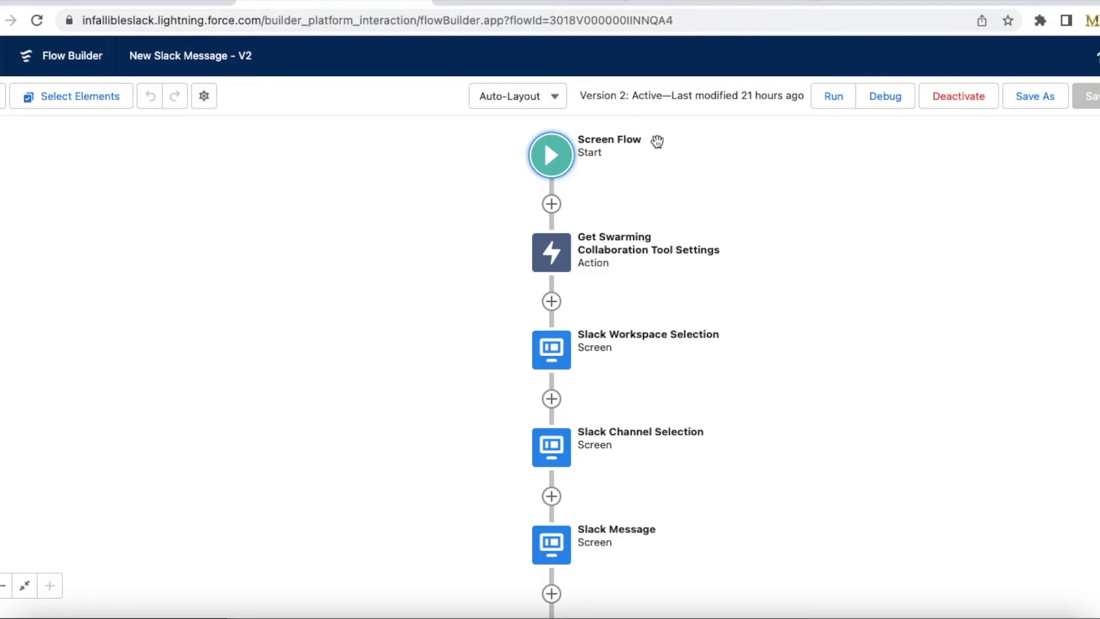
- Open the Get Swarming Collaboration Tool Settings action, which reports no inputs
click(558, 258)
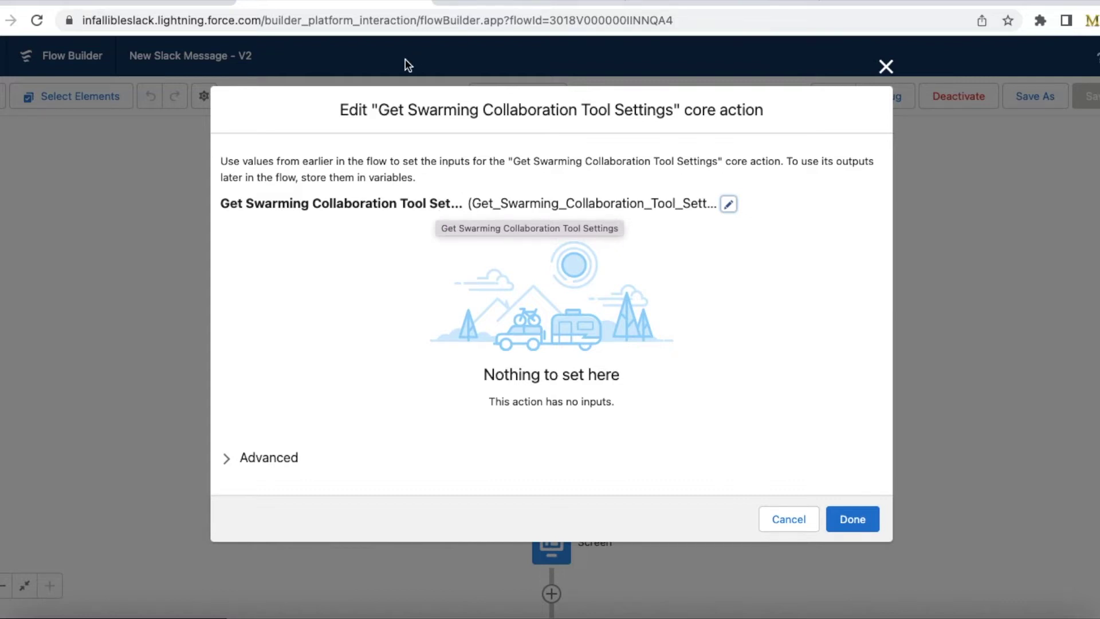
- Check the action's Advanced section and close it unchanged, back on the New Slack Message – V2 canvas
drag(378, 110, 669, 115)
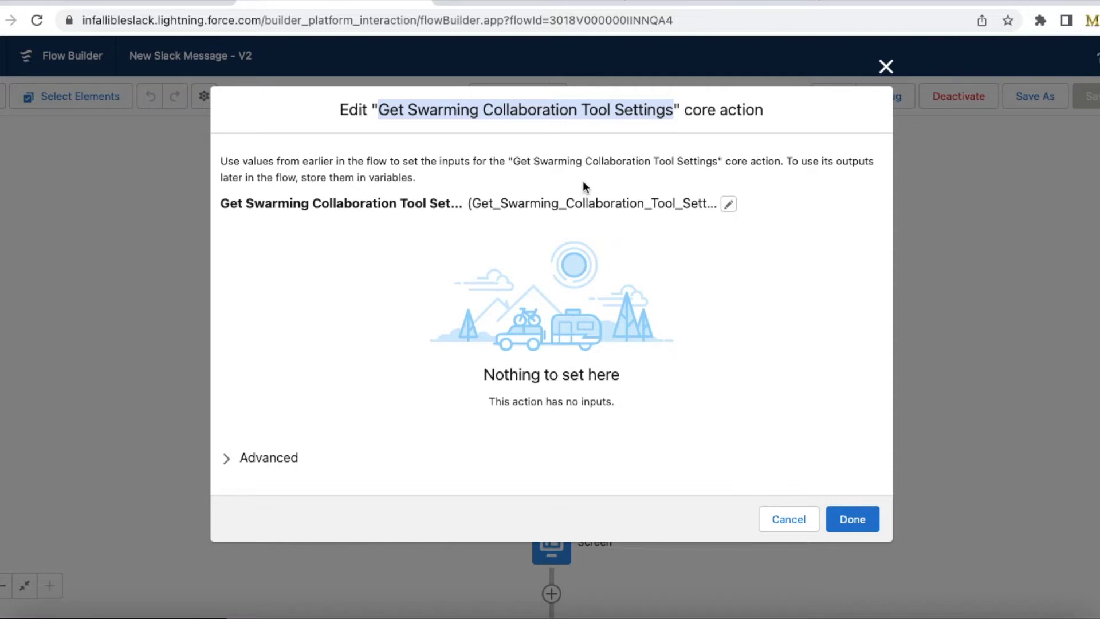
click(226, 458)
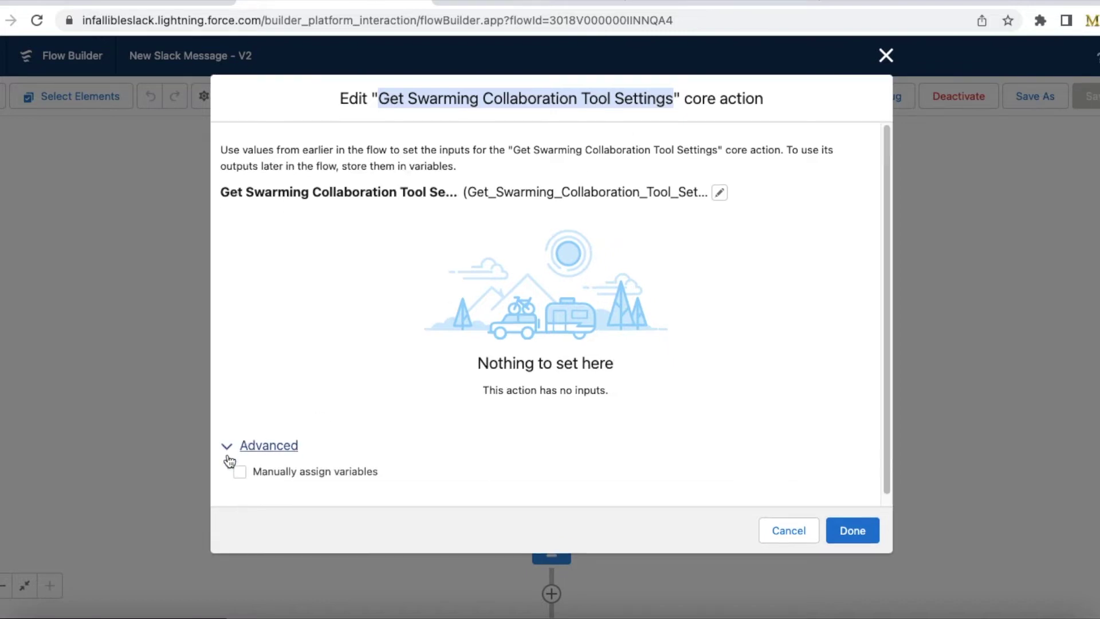
click(227, 447)
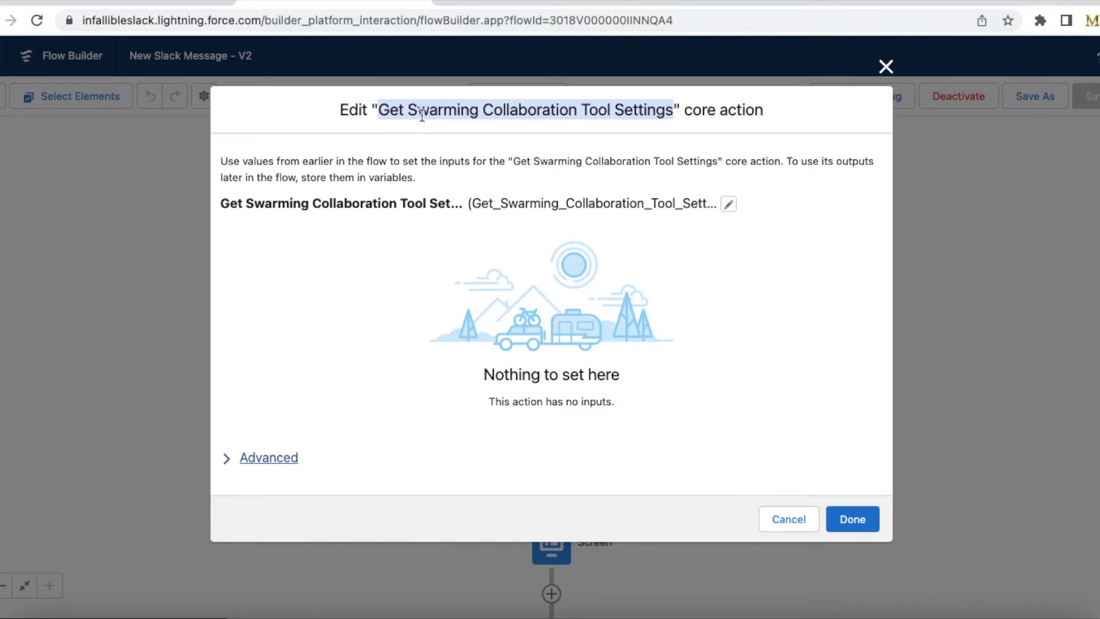
click(852, 520)
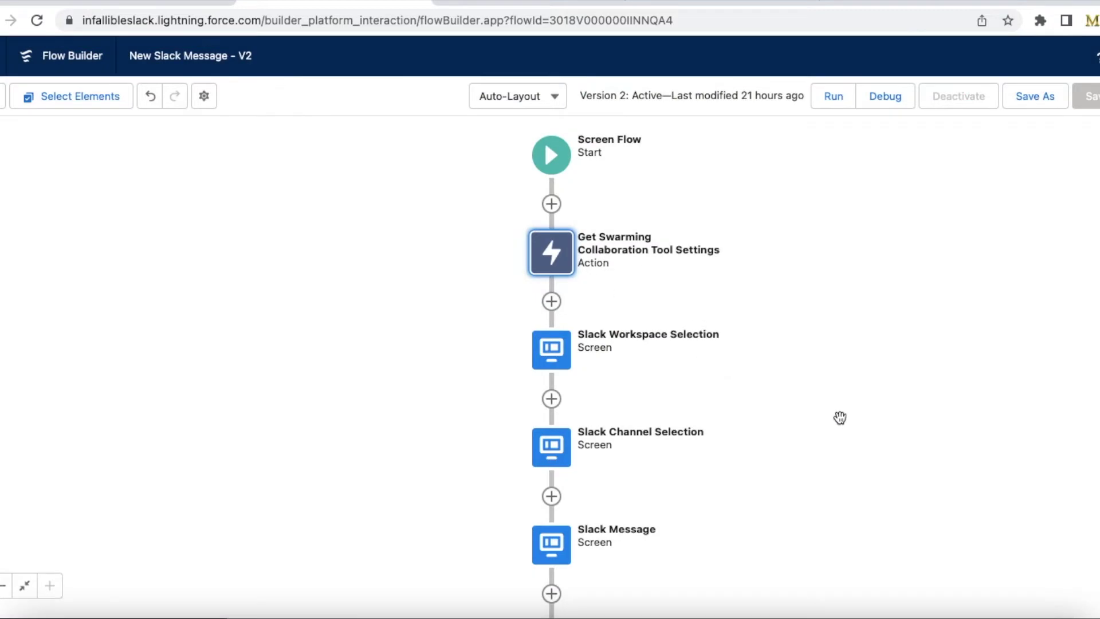
scroll(840, 417, down, 3)
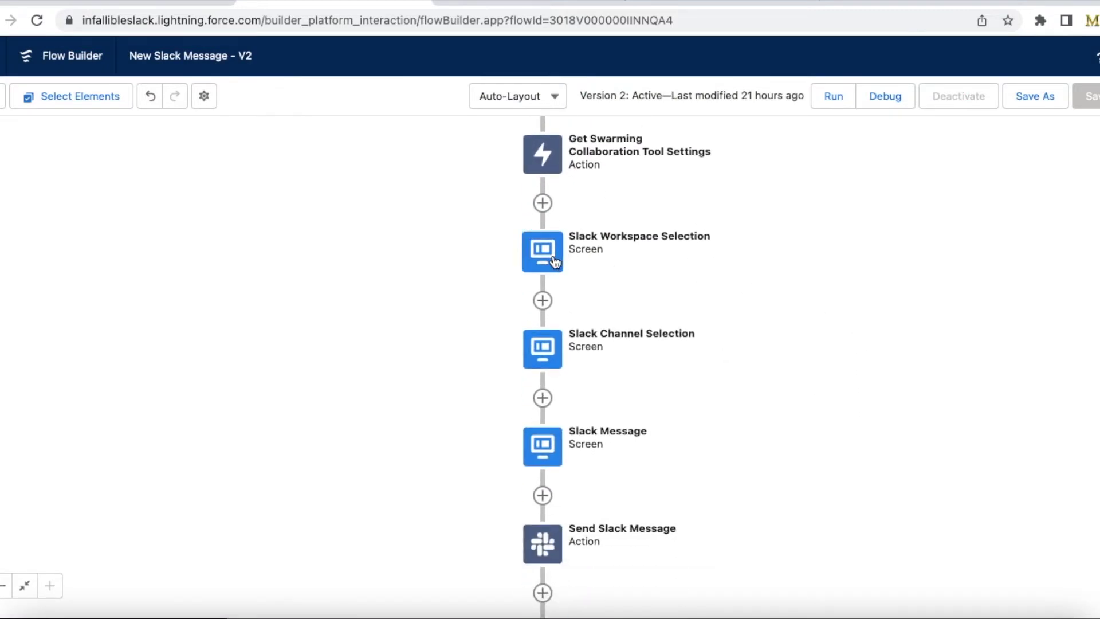
double_click(554, 257)
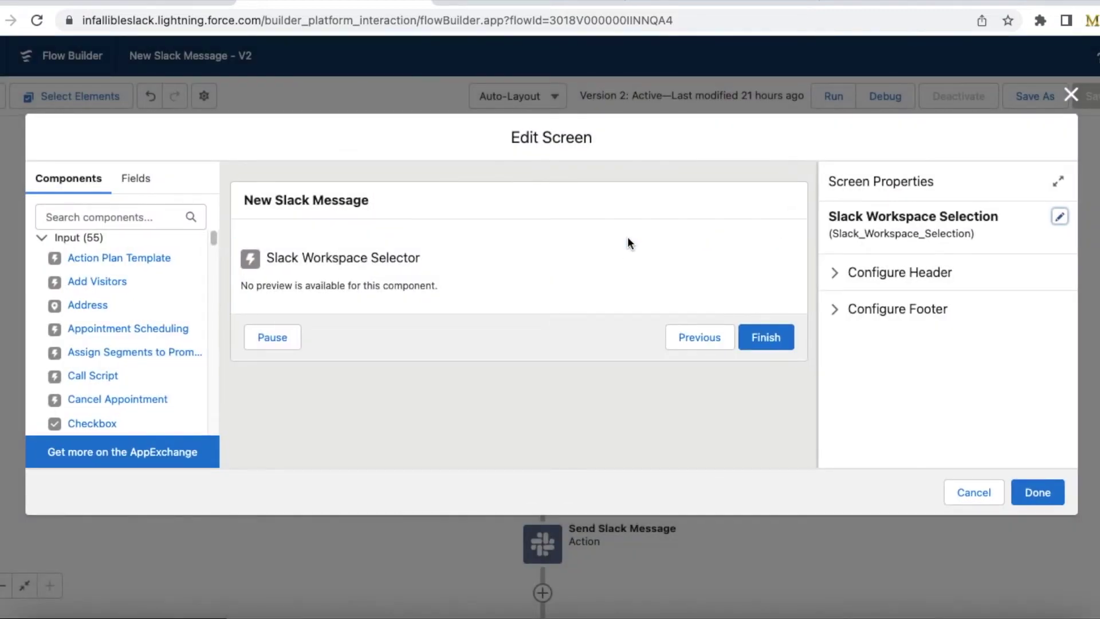
click(397, 260)
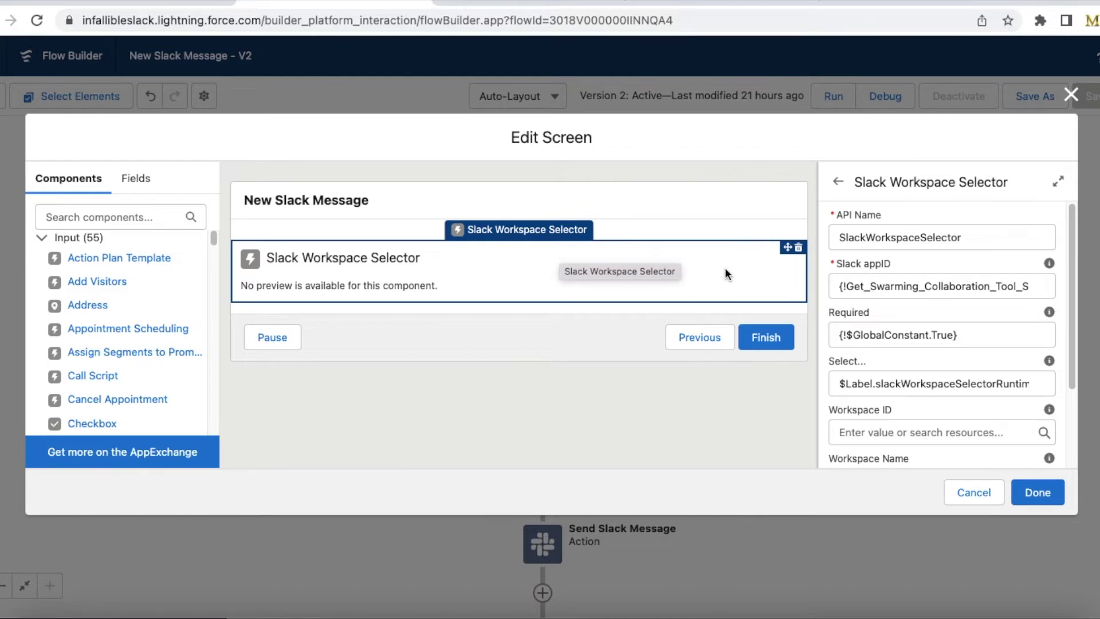
scroll(890, 365, down, 3)
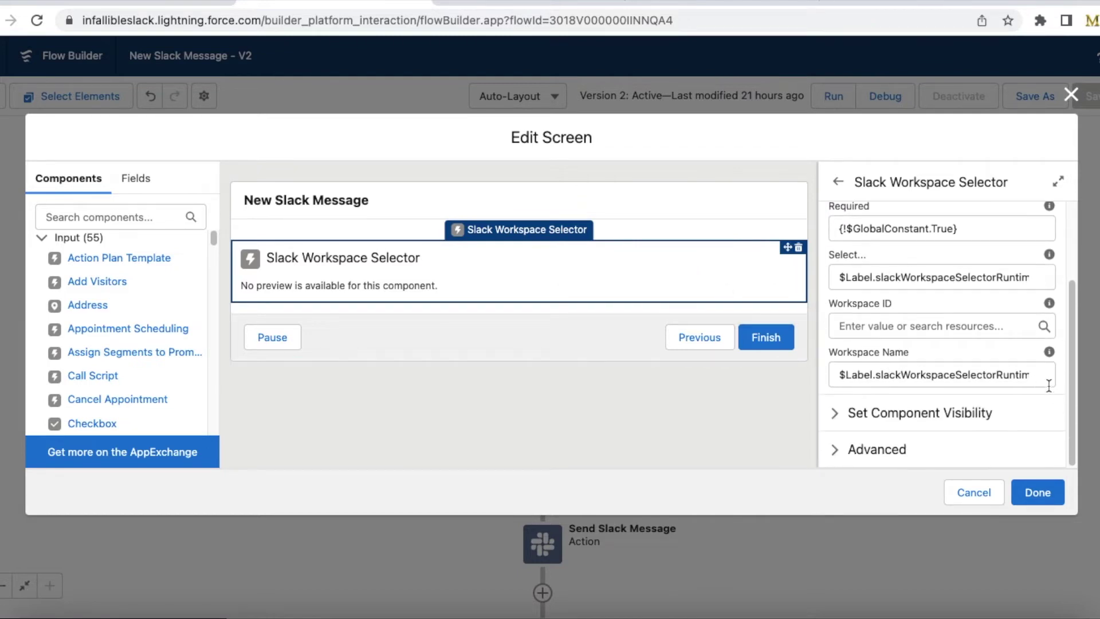
scroll(1070, 385, up, 1)
scroll(1069, 332, up, 1)
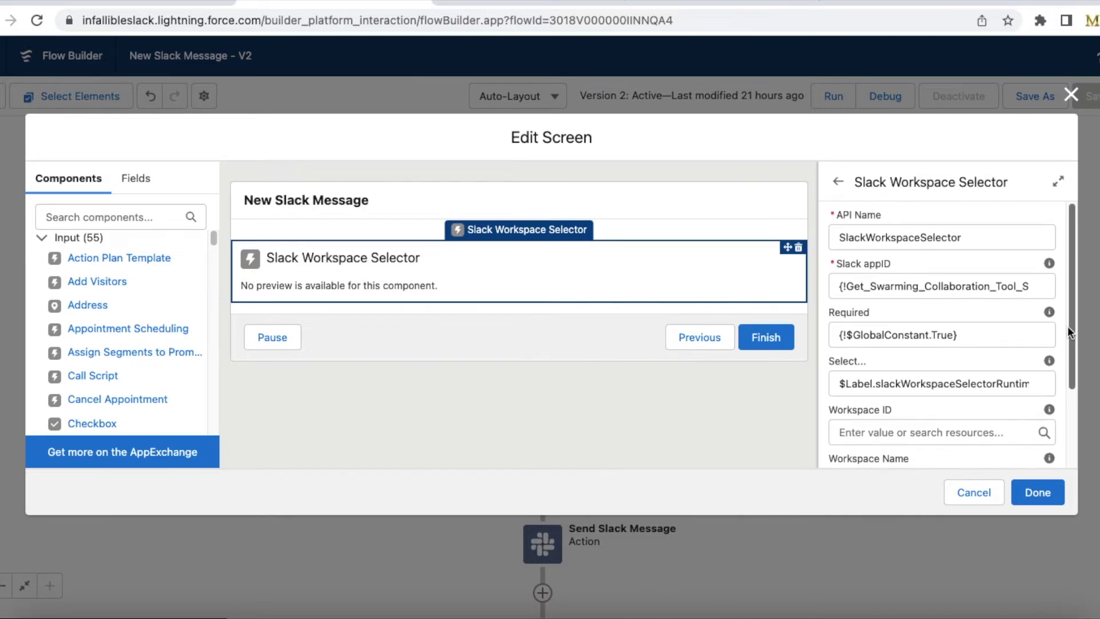
drag(895, 265, 835, 264)
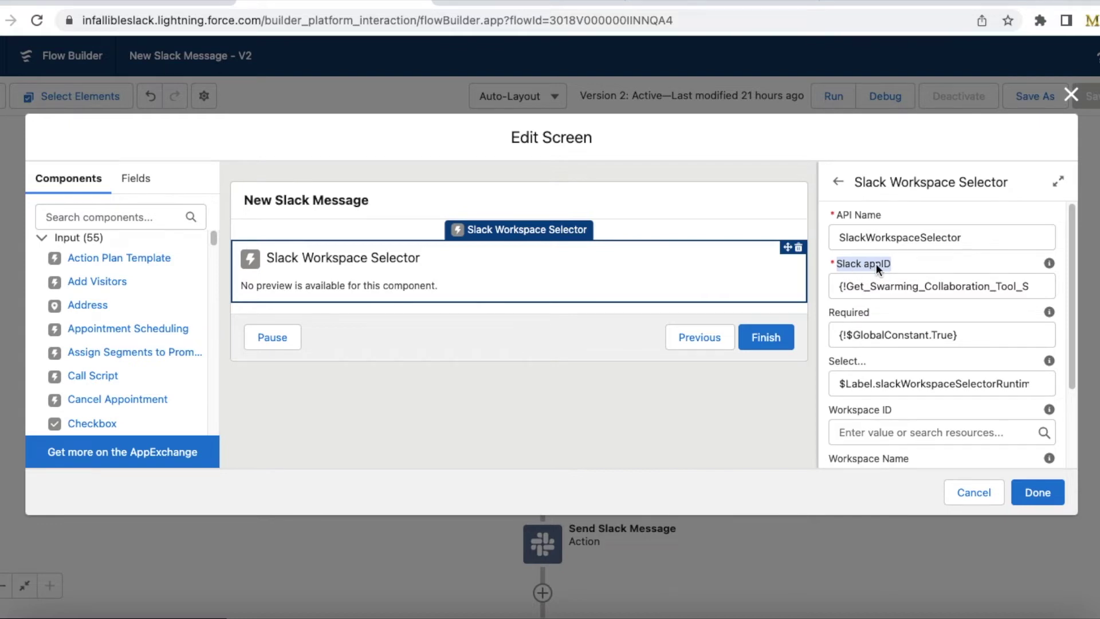
click(895, 291)
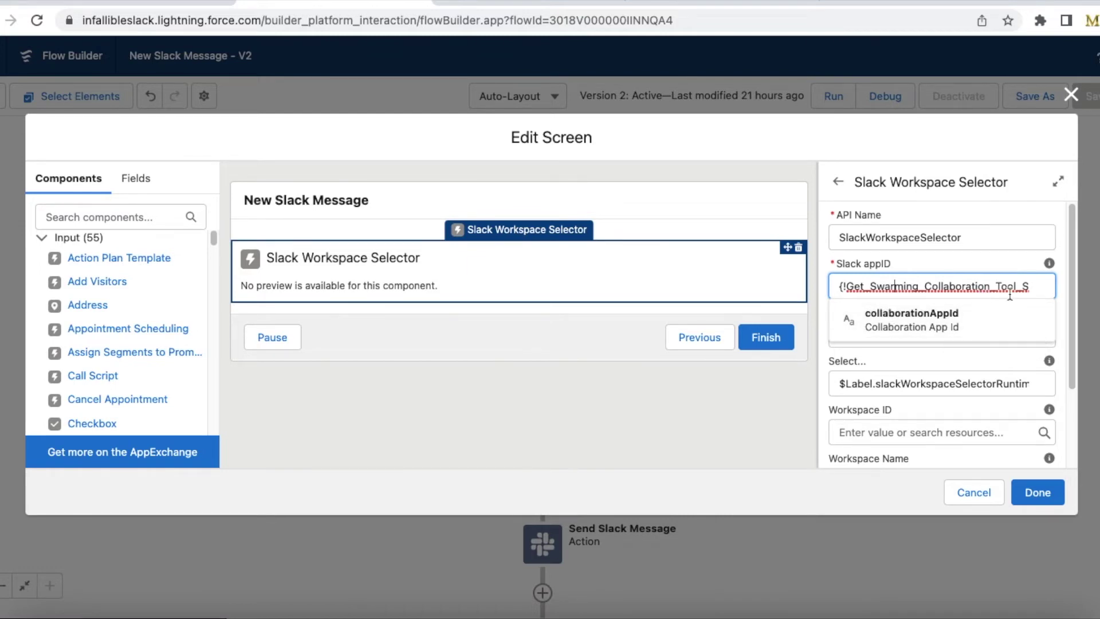
click(981, 498)
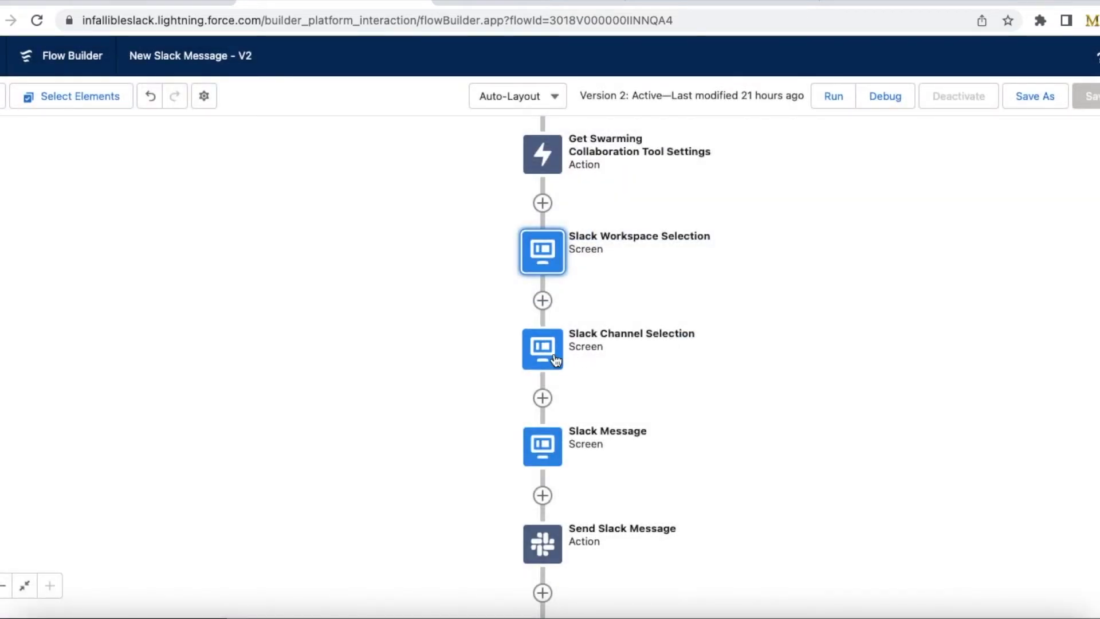
- Confirm the Slack Channel Selector uses collaborationAppId and SlackWorkspaceSelector.selectedWorkspaceId, then cancel
double_click(554, 359)
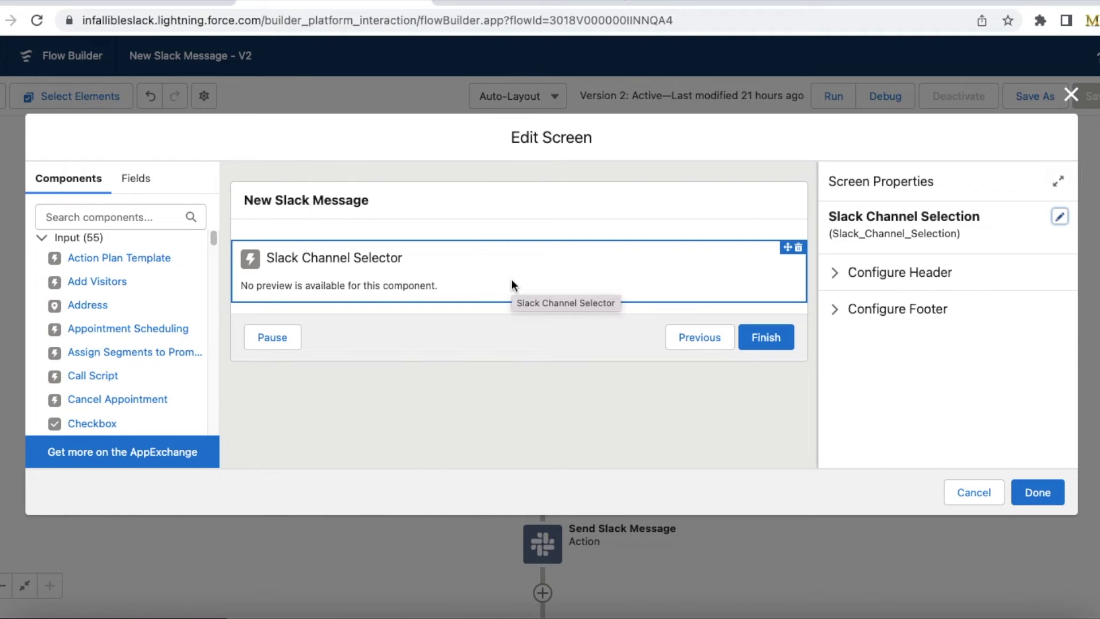
click(511, 282)
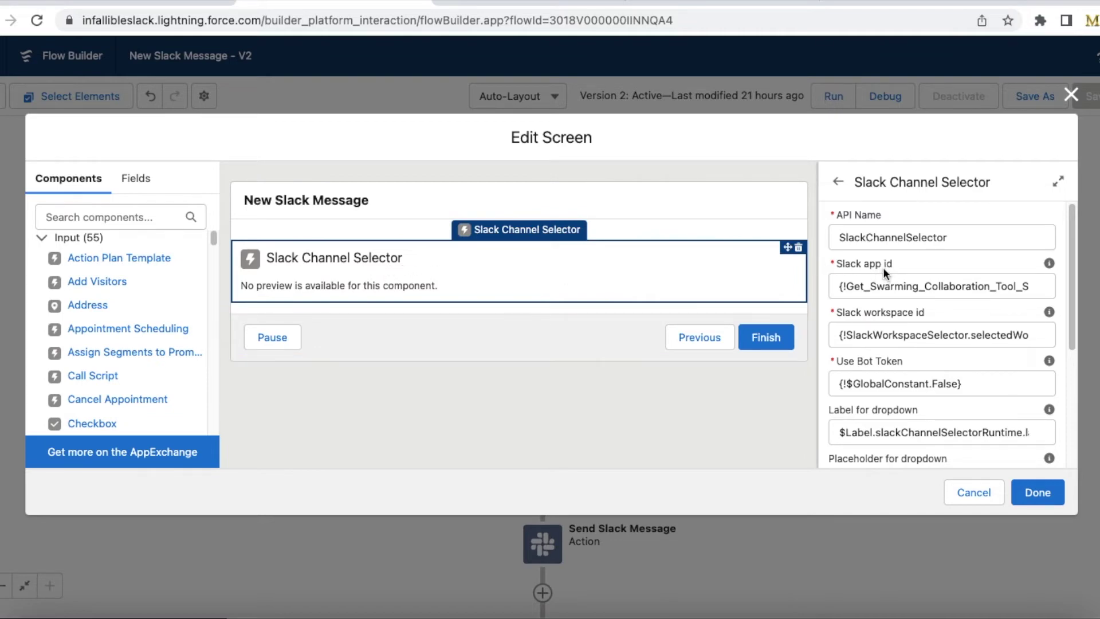
click(894, 284)
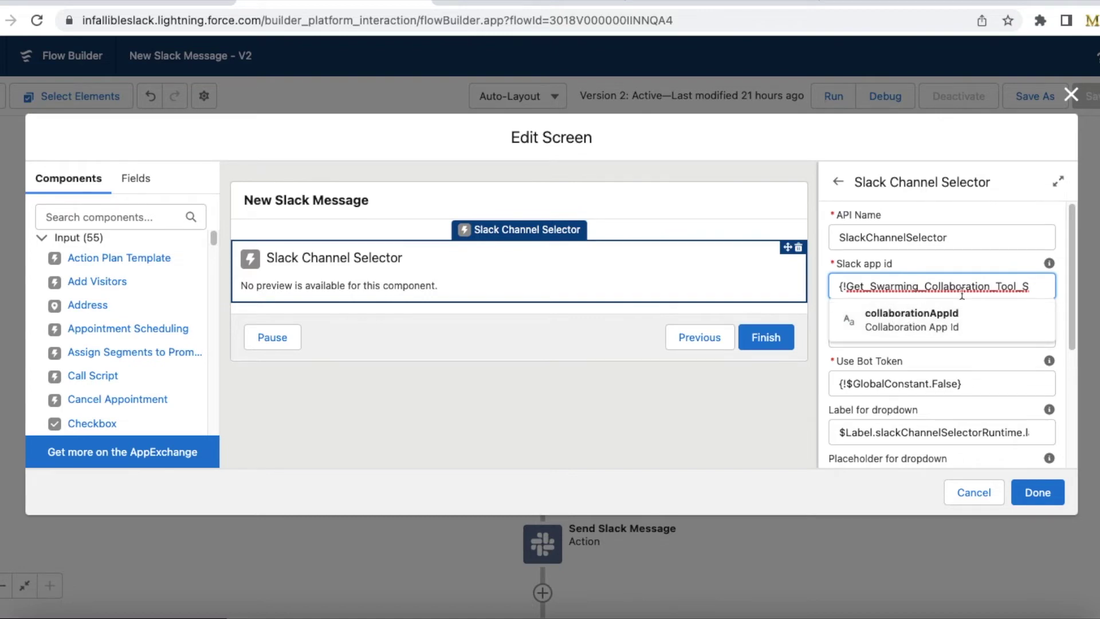
click(974, 258)
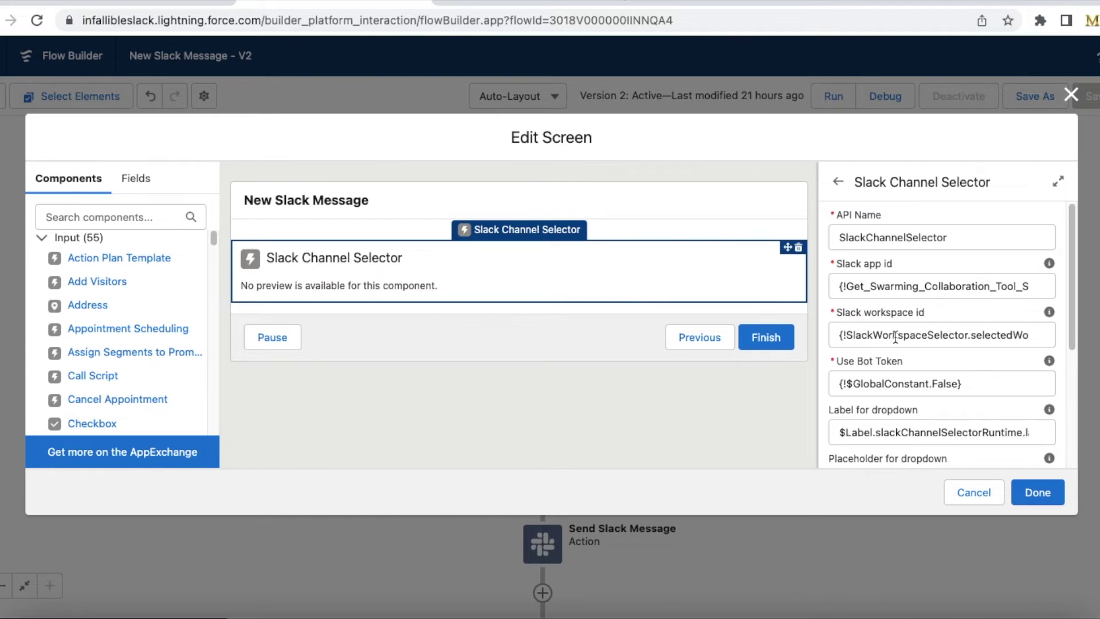
click(960, 336)
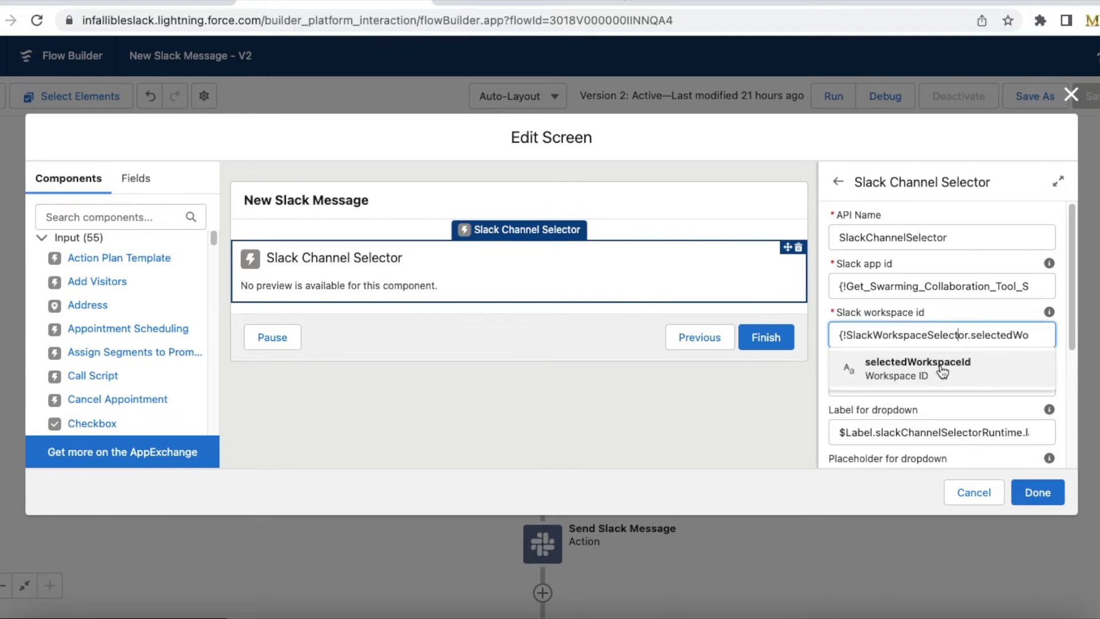
click(974, 492)
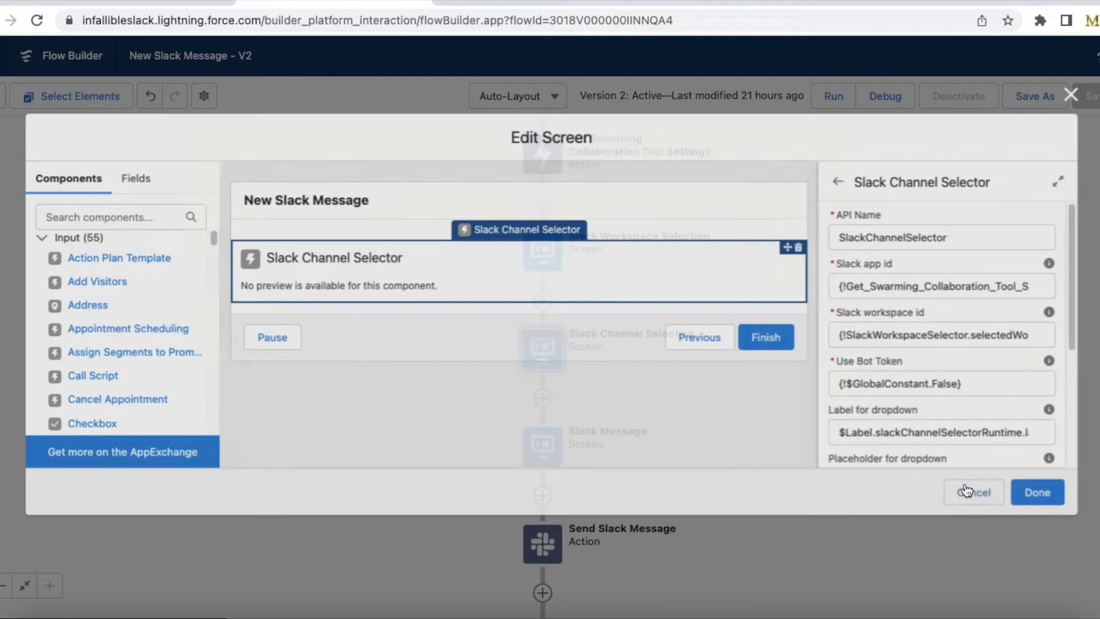
- Review the Slack Workspace Selector's settings and API name, then close the screen unchanged
double_click(542, 257)
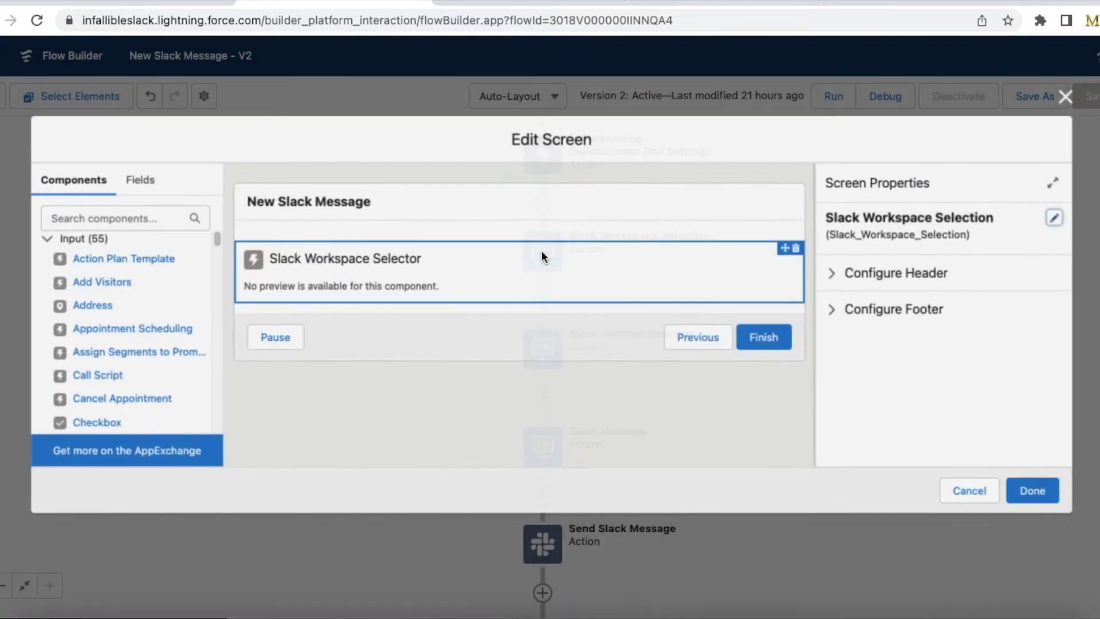
click(410, 263)
double_click(980, 239)
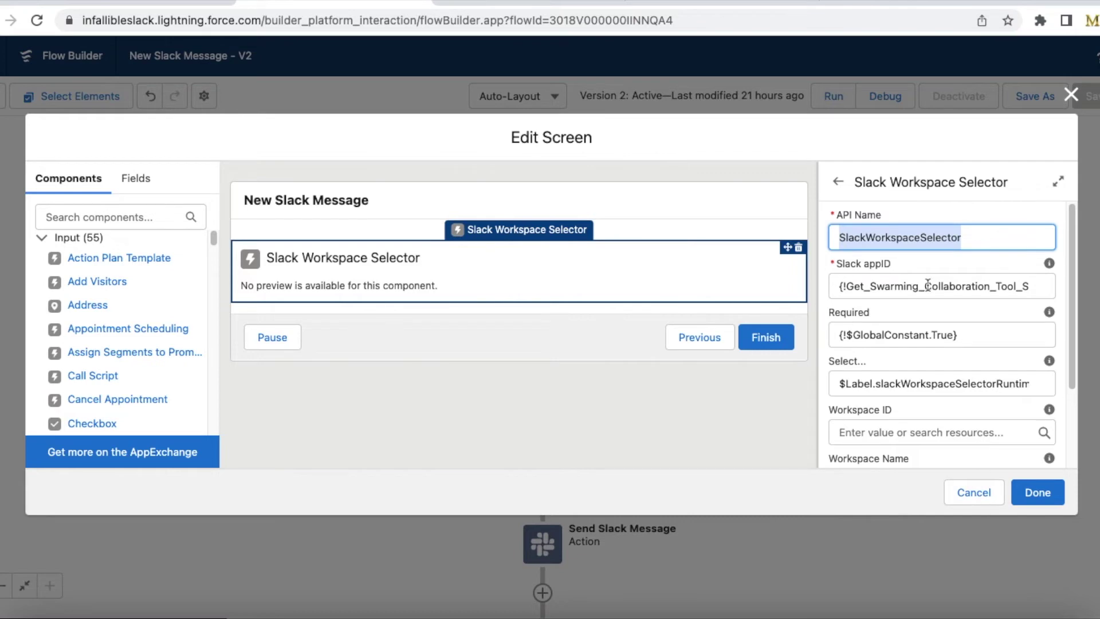
click(968, 493)
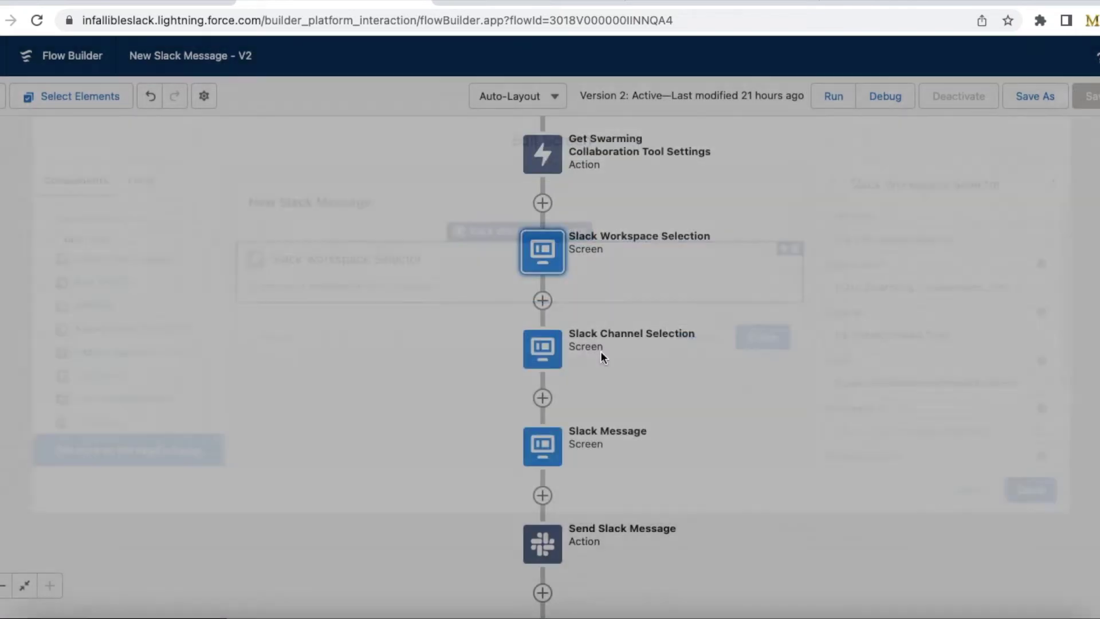
- Recheck the SlackChannelSelector component's workspace id, then close the channel screen unchanged
double_click(547, 340)
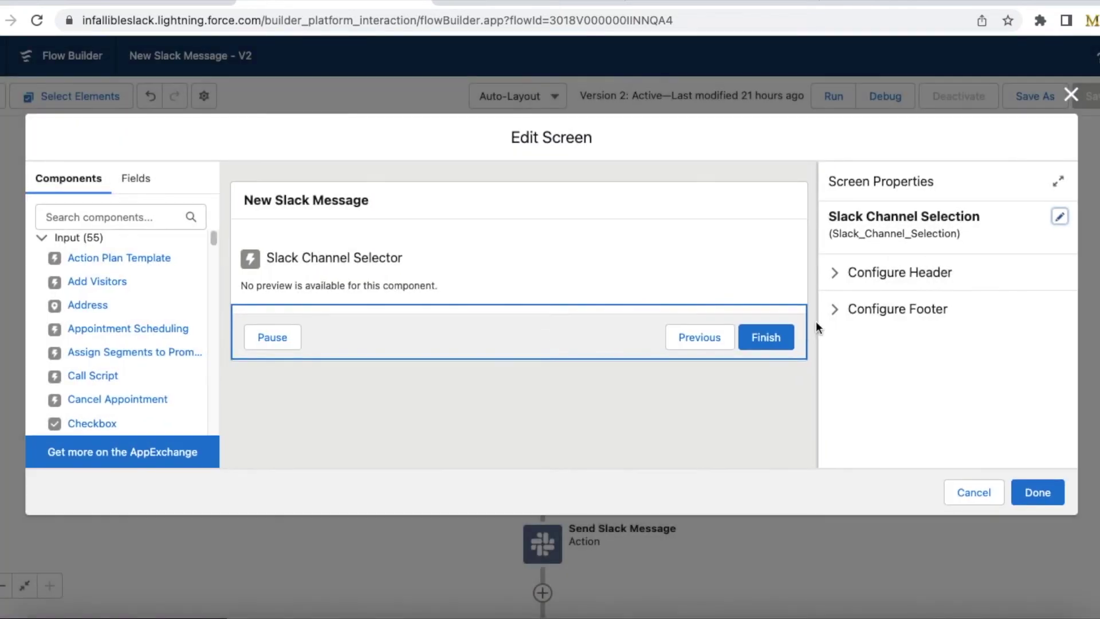
click(407, 254)
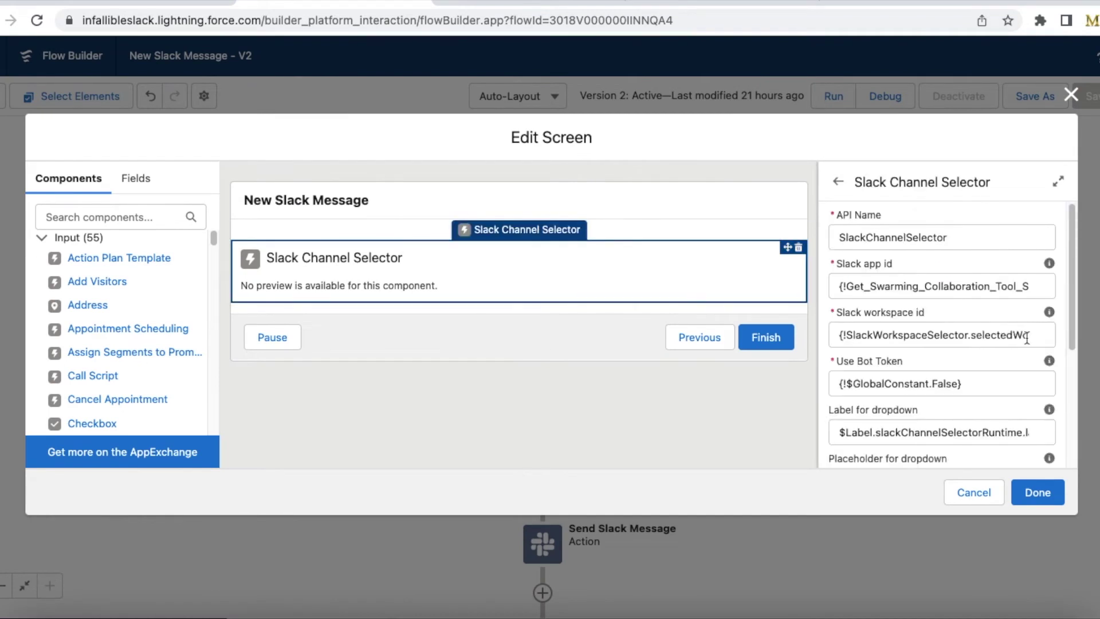
click(1025, 337)
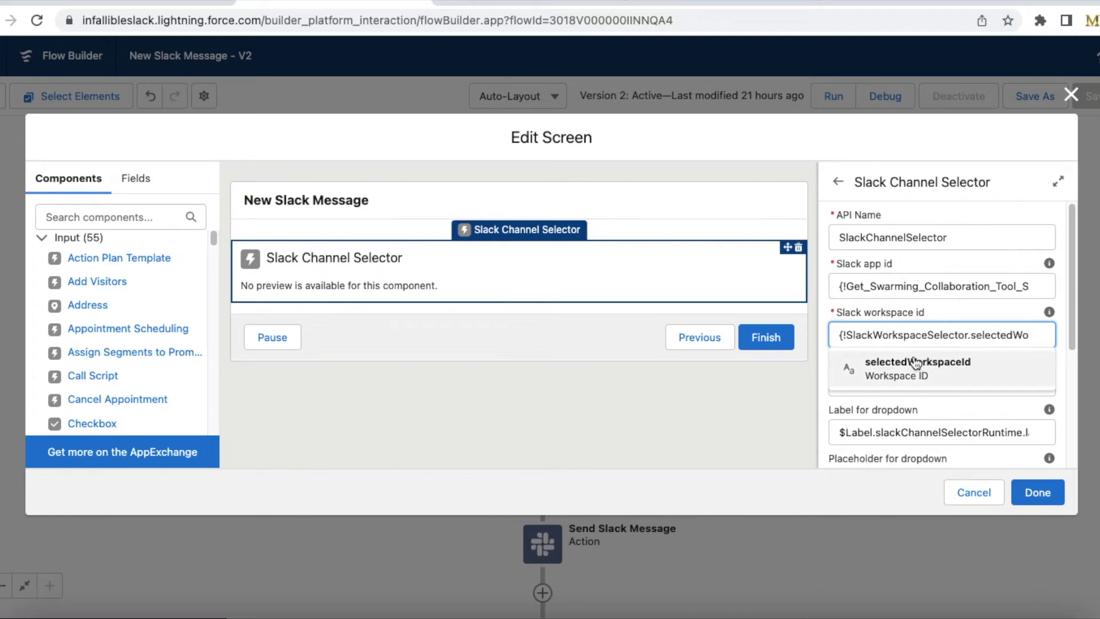
drag(954, 237, 835, 237)
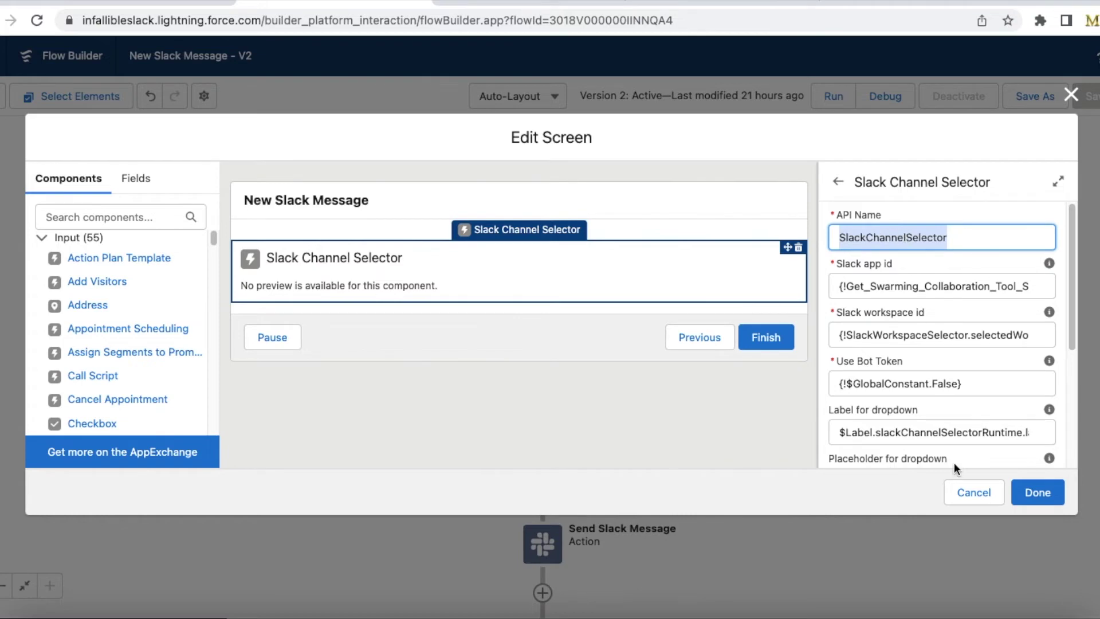
click(972, 492)
- Open the Slack Message screen and inspect its optional SlackInputMessage text input with no default
drag(815, 422, 823, 332)
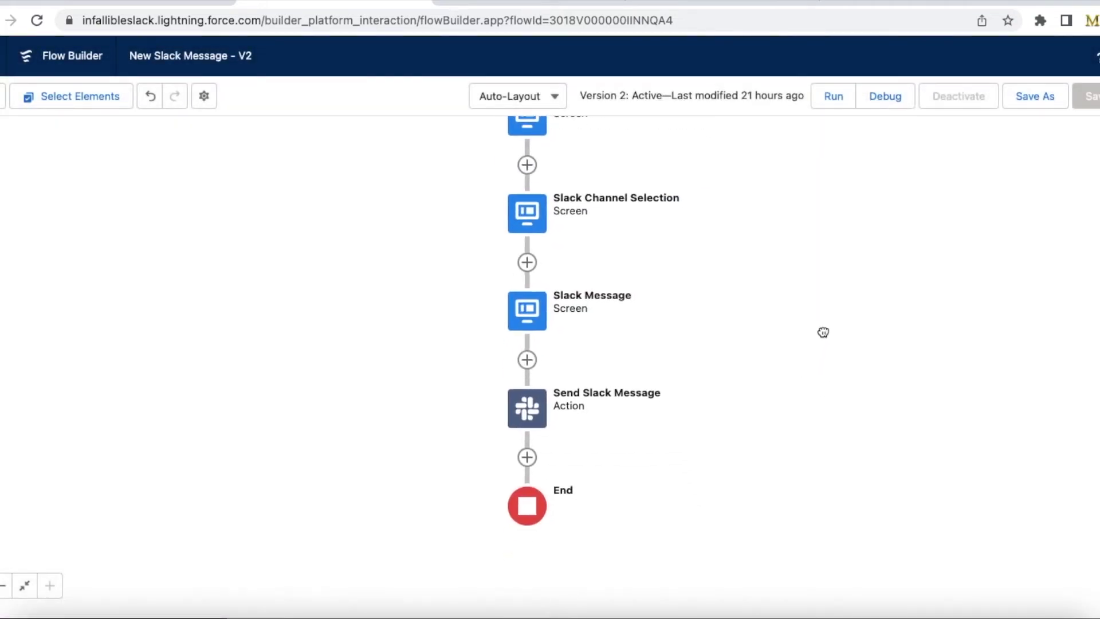
double_click(532, 313)
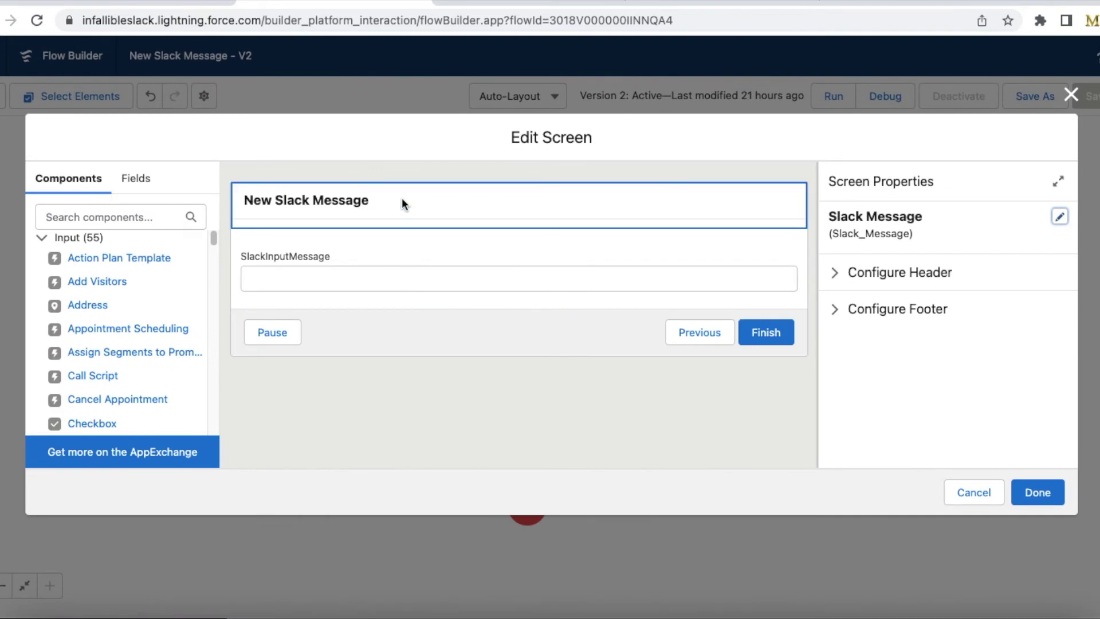
click(400, 269)
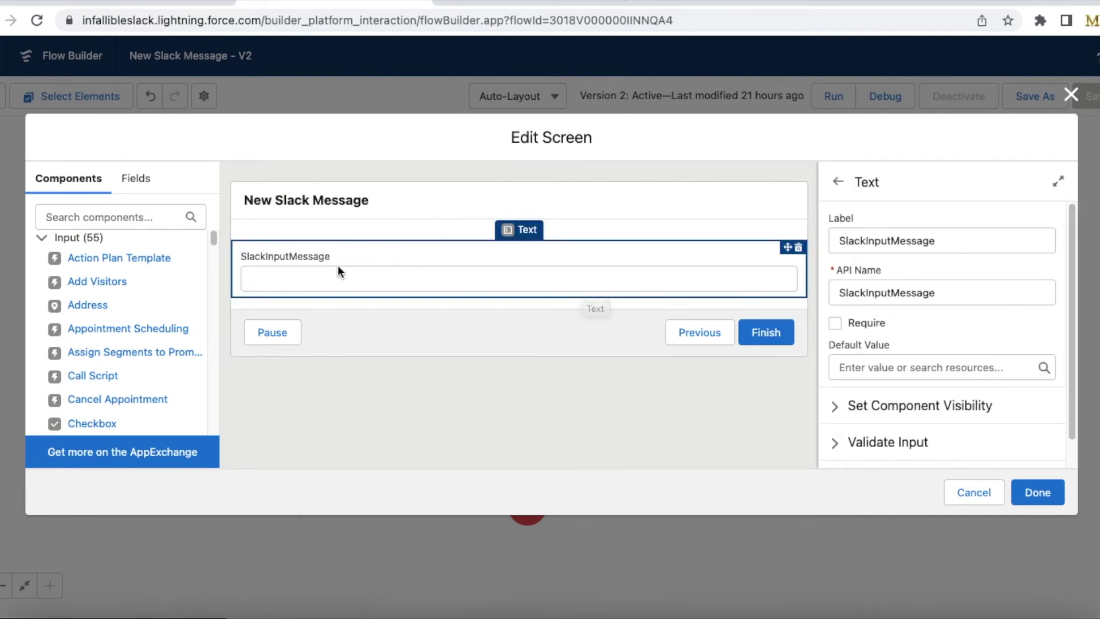
drag(940, 240, 809, 243)
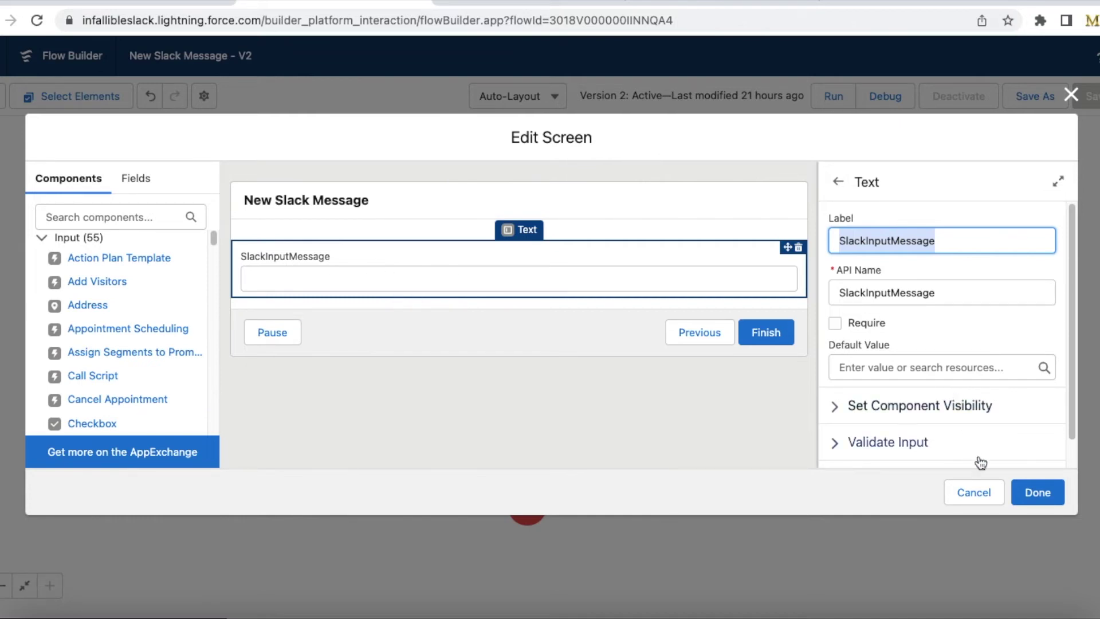
- Inspect Send Slack Message: SlackInputMessage sent to the selected channel id as Slack App, recordId included
click(986, 491)
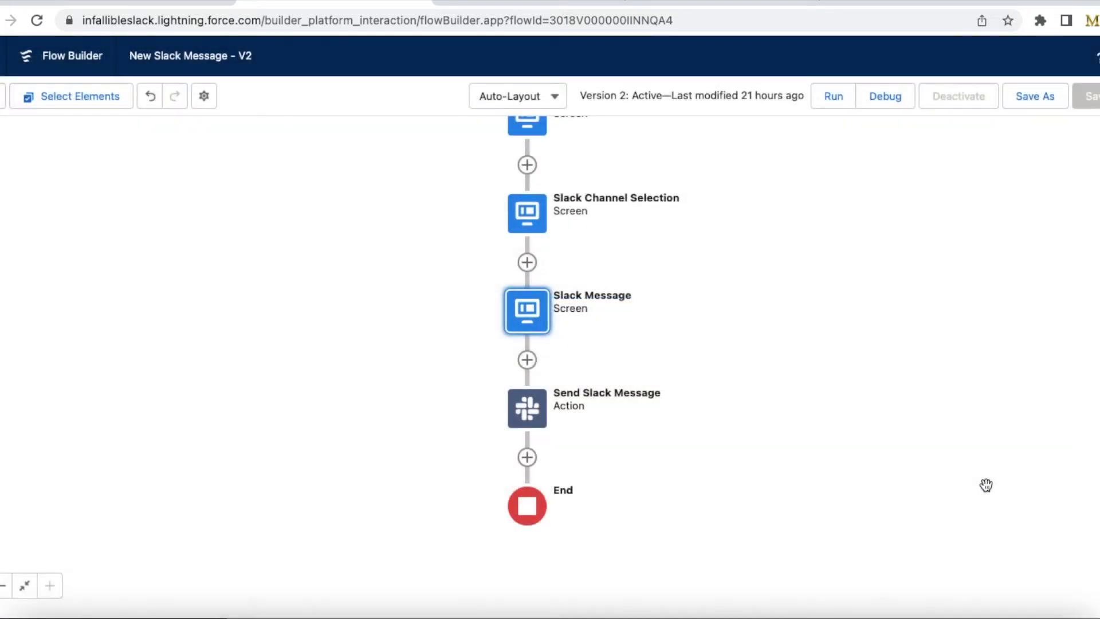
double_click(535, 408)
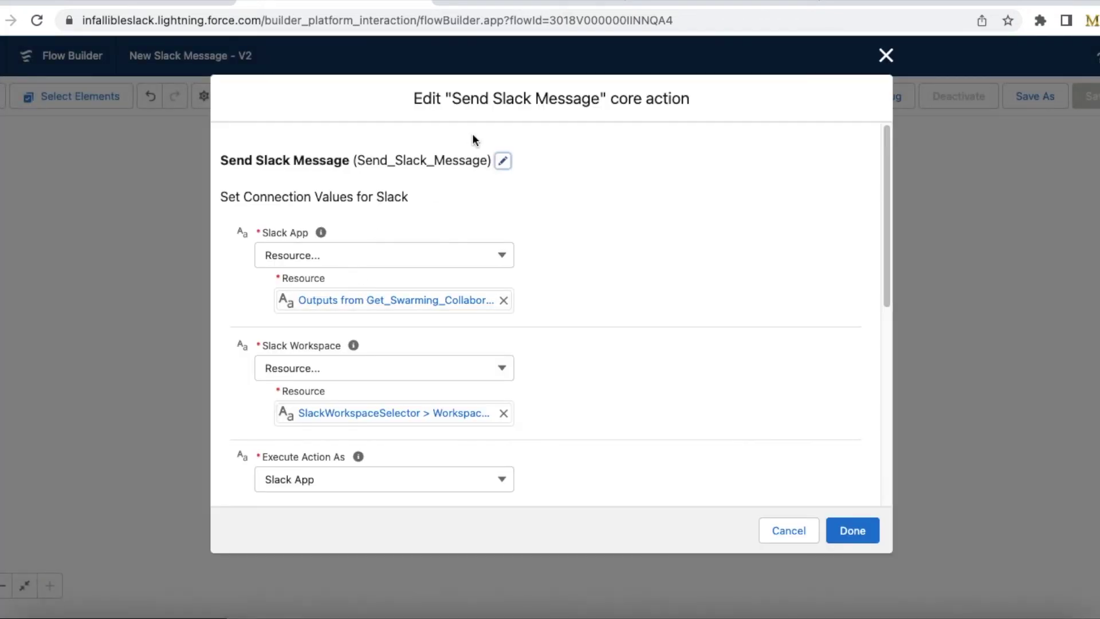
drag(452, 98, 598, 101)
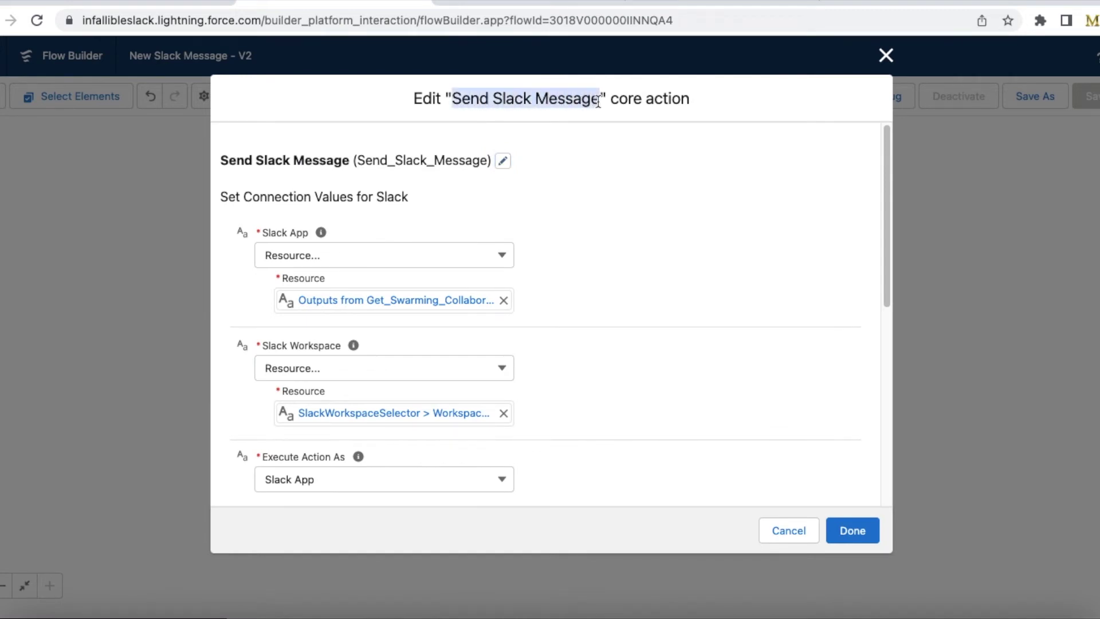
scroll(342, 245, down, 2)
scroll(342, 247, up, 2)
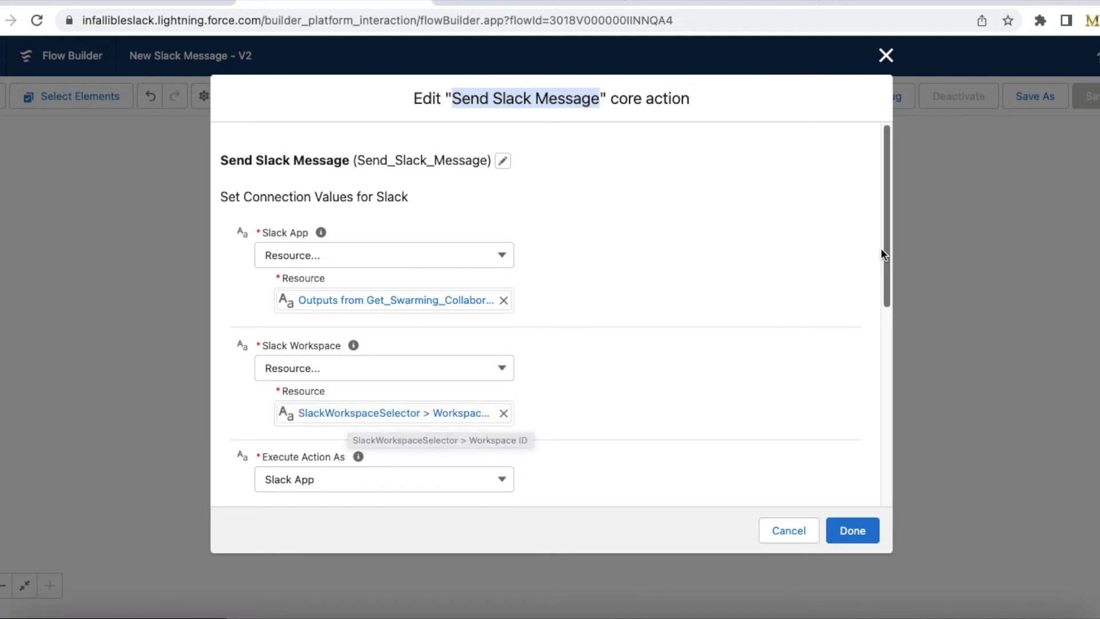
scroll(884, 269, down, 1)
scroll(882, 275, down, 5)
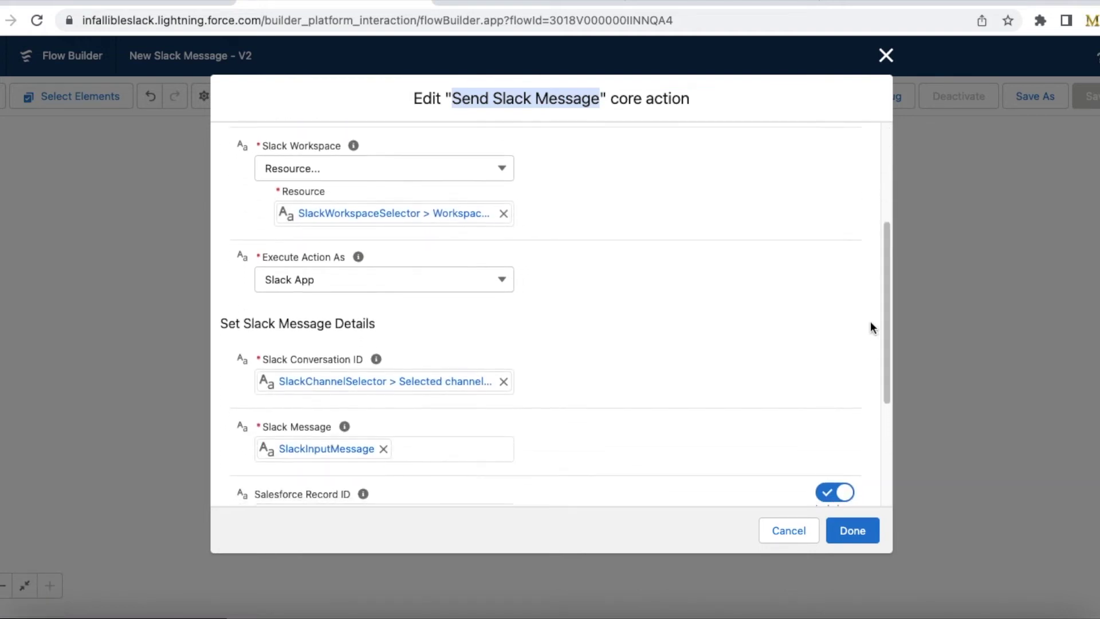
mouse_move(359, 265)
drag(889, 294, 890, 341)
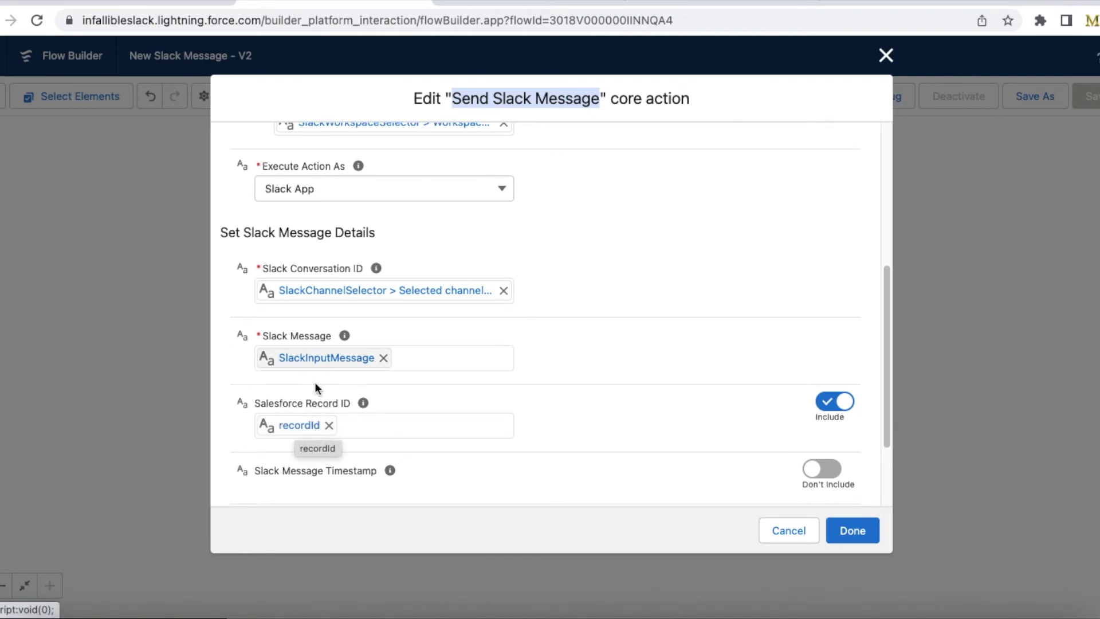
- Inspect the recordId Text variable, available for input, and cancel its editor without changes
click(789, 530)
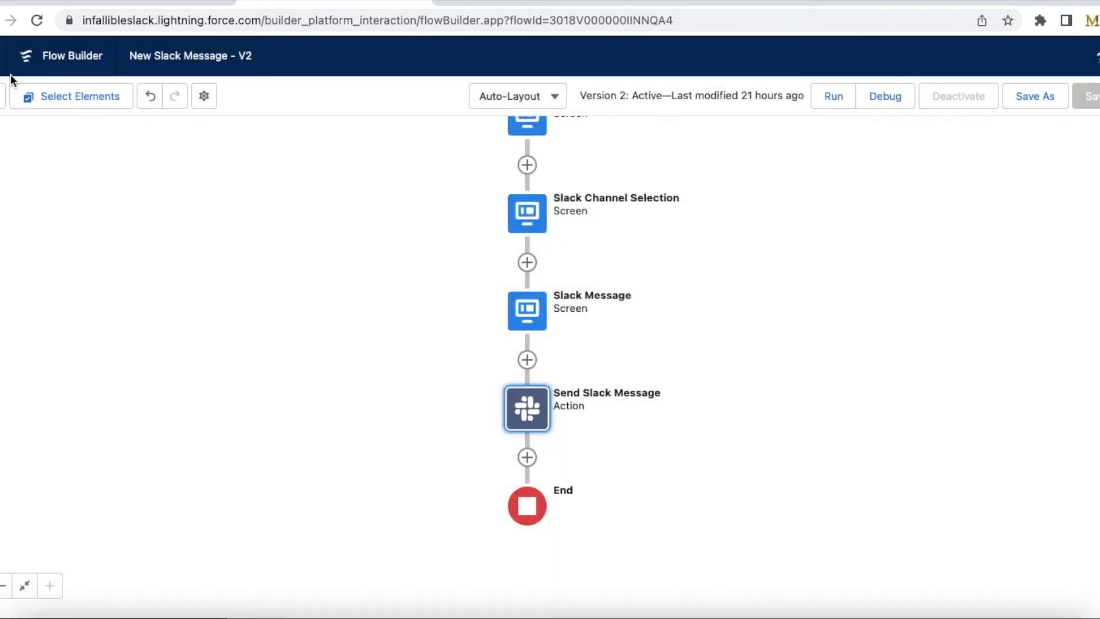
click(3, 97)
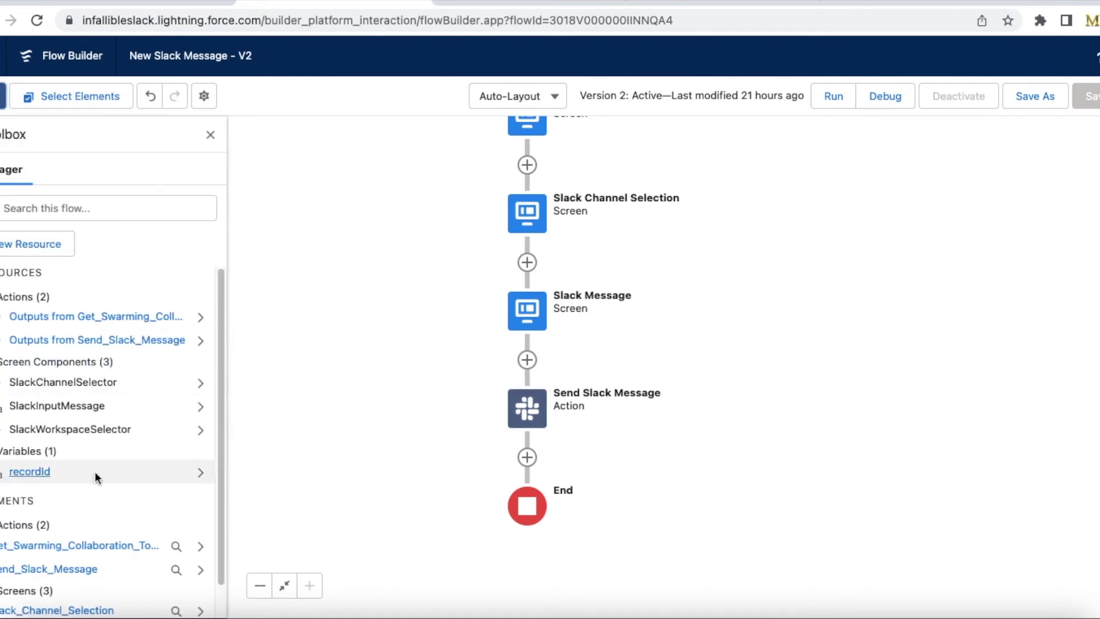
click(199, 472)
click(180, 317)
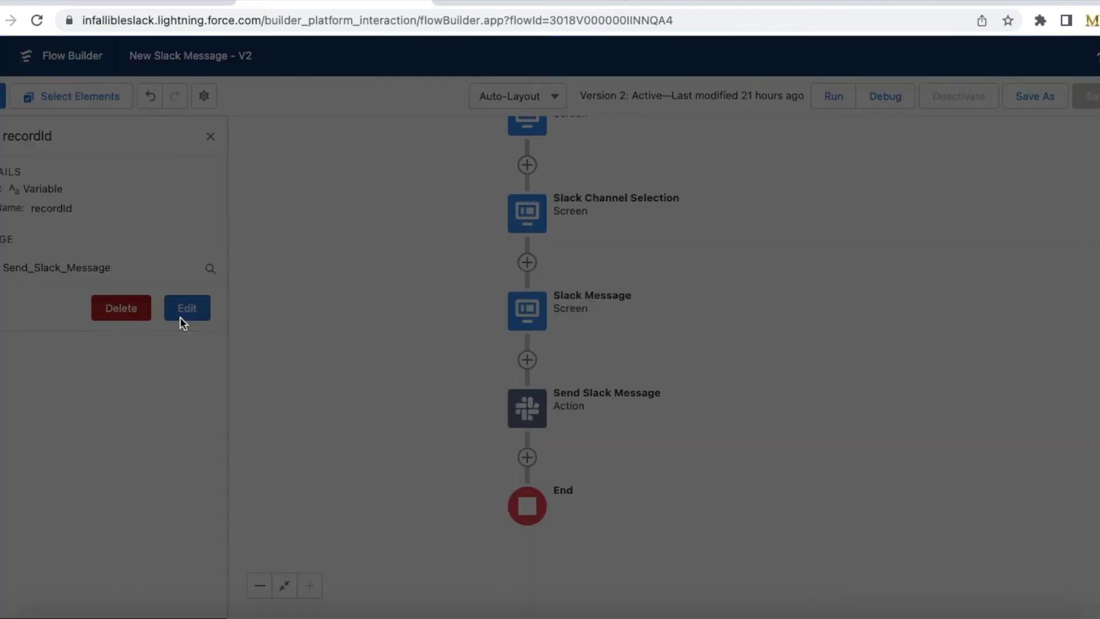
drag(349, 373, 239, 372)
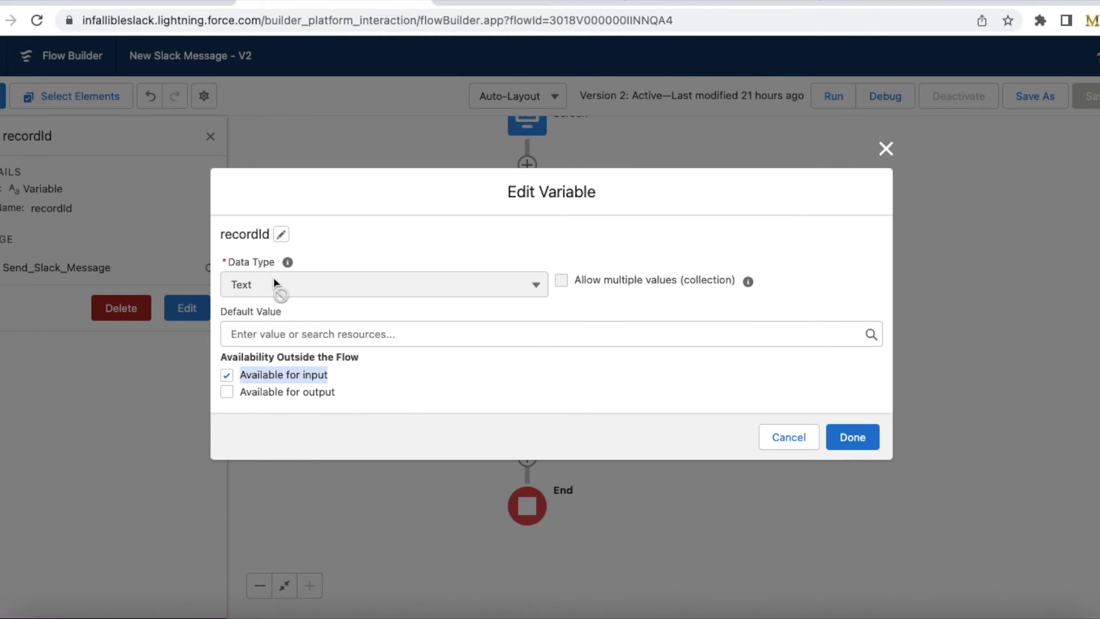
double_click(241, 234)
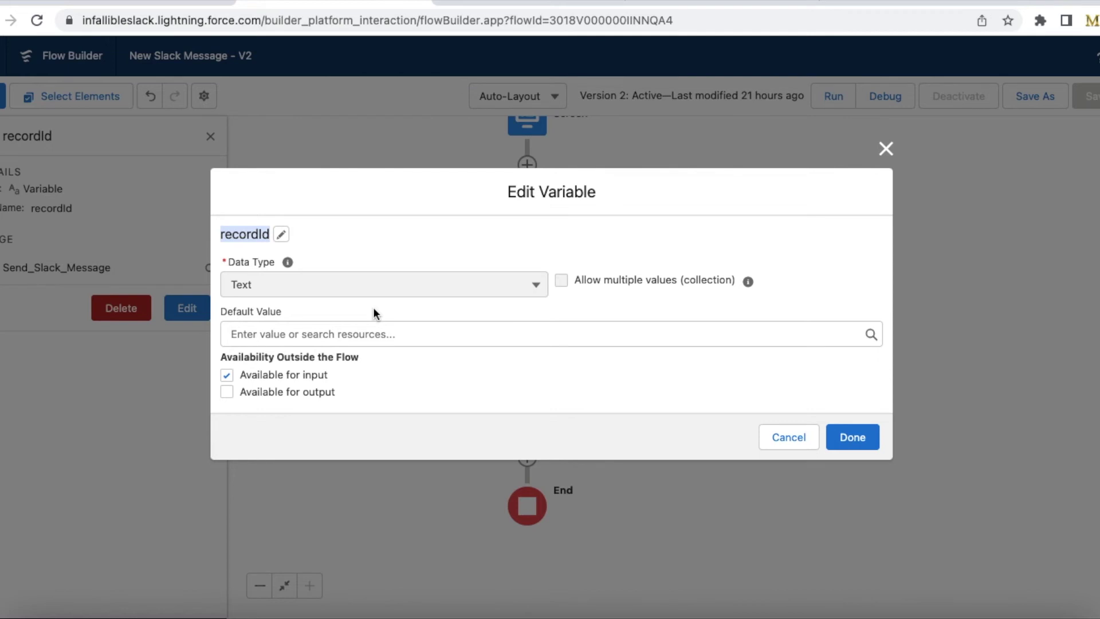
click(789, 437)
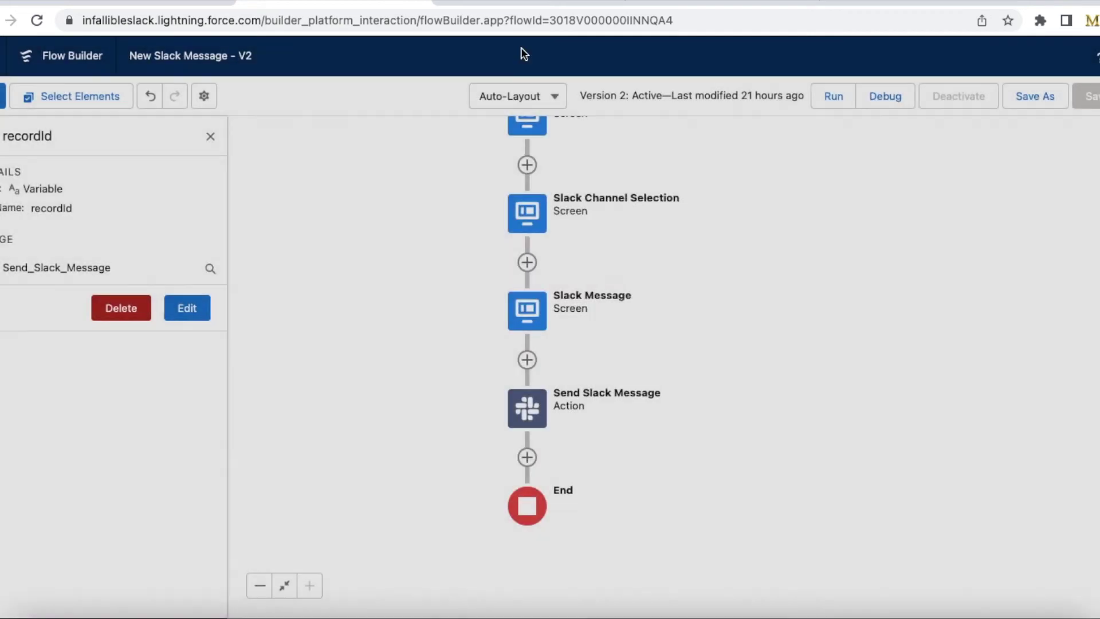
click(514, 3)
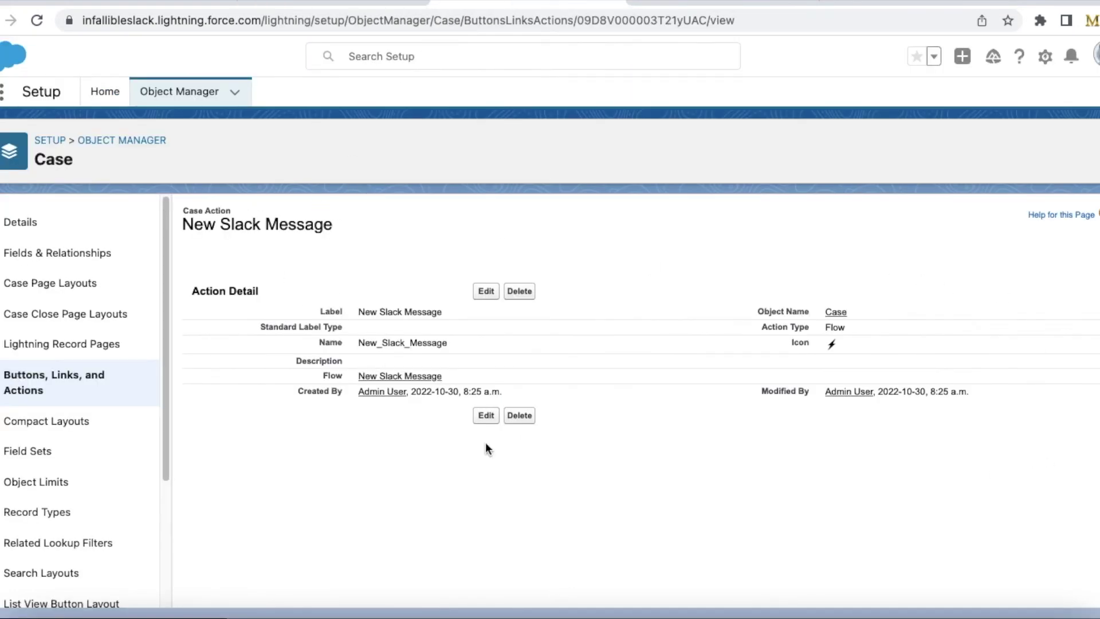
- Confirm the Case action New Slack Message is a Flow action launching the New Slack Message flow
drag(455, 376, 356, 376)
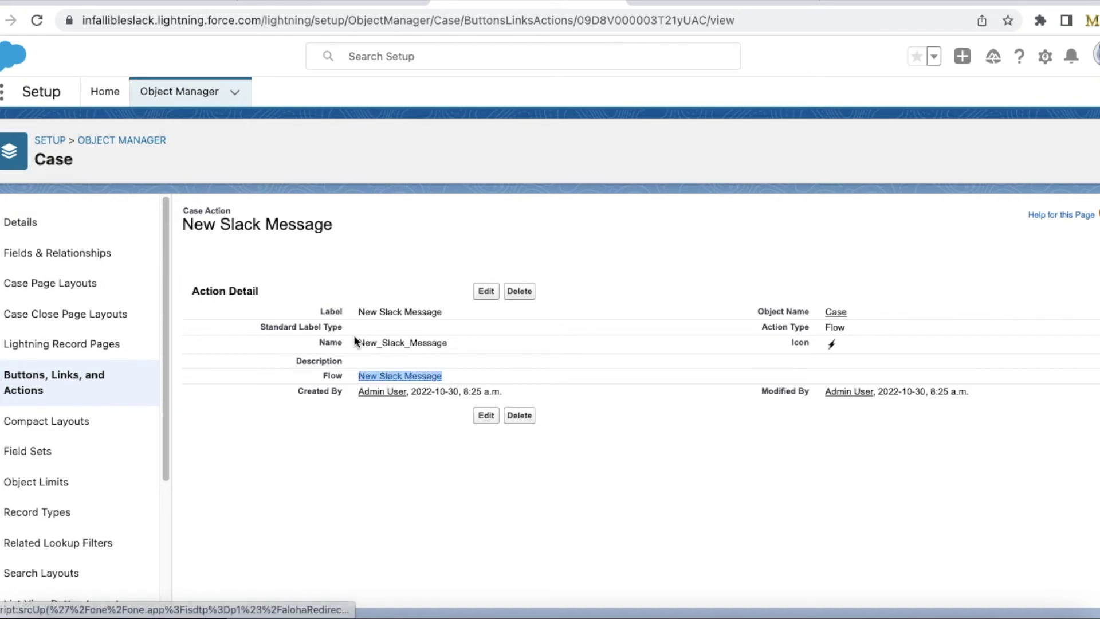
click(297, 3)
drag(129, 55, 228, 56)
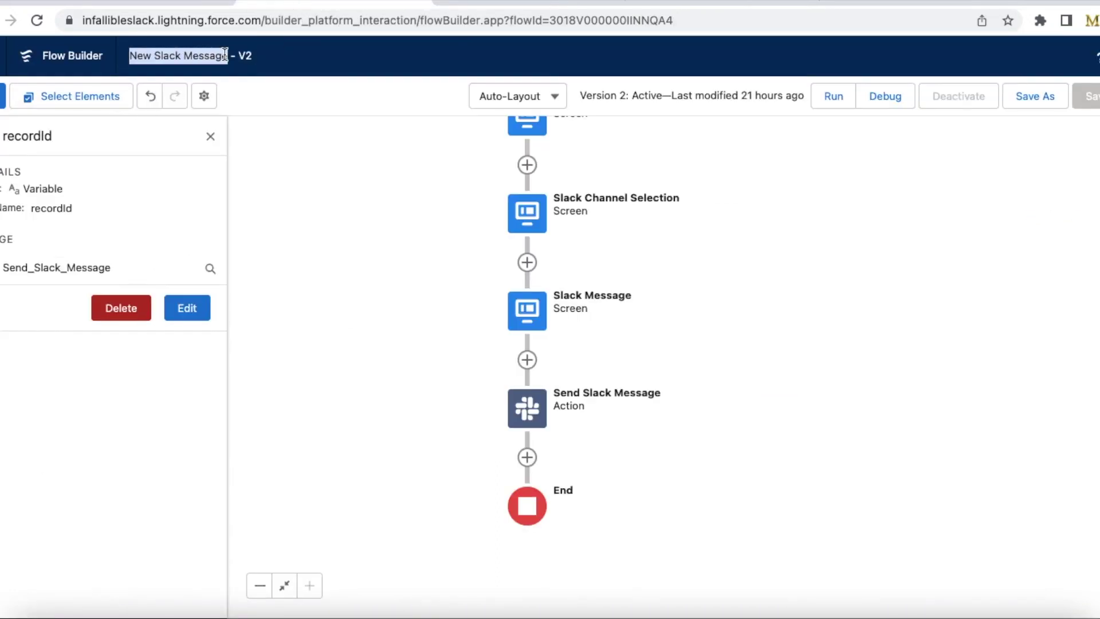
click(527, 3)
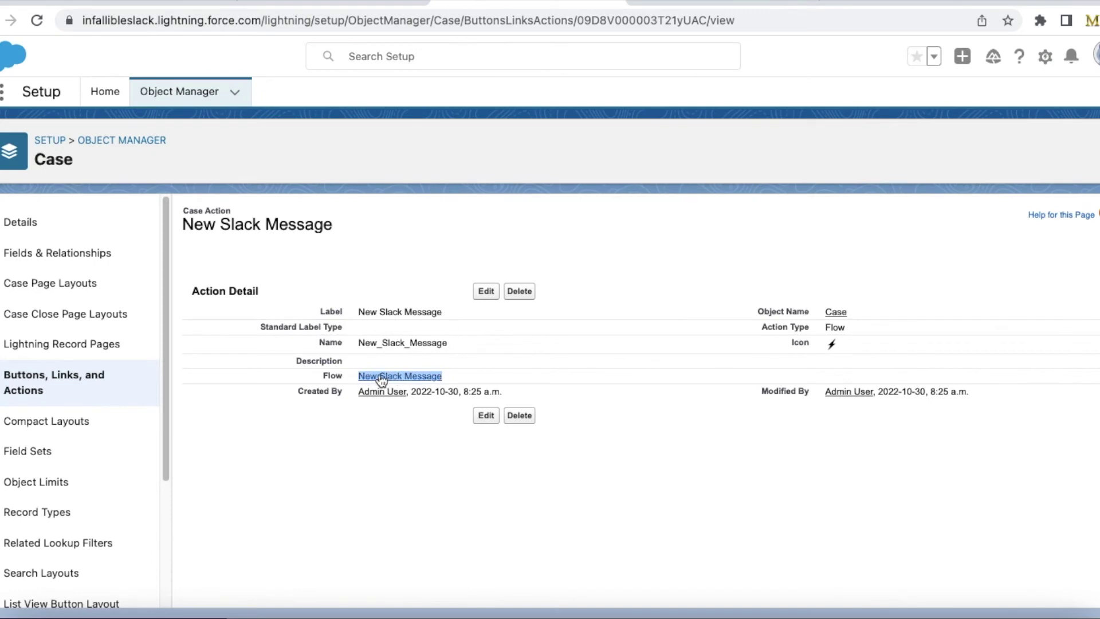
drag(356, 310, 472, 315)
drag(831, 331, 791, 314)
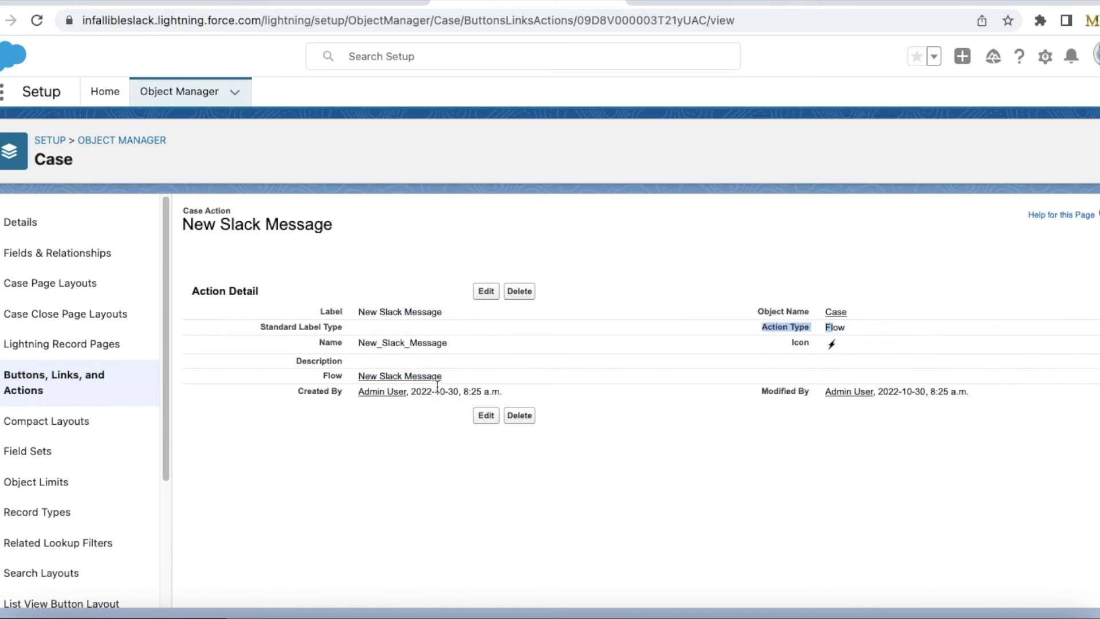
drag(444, 377, 360, 380)
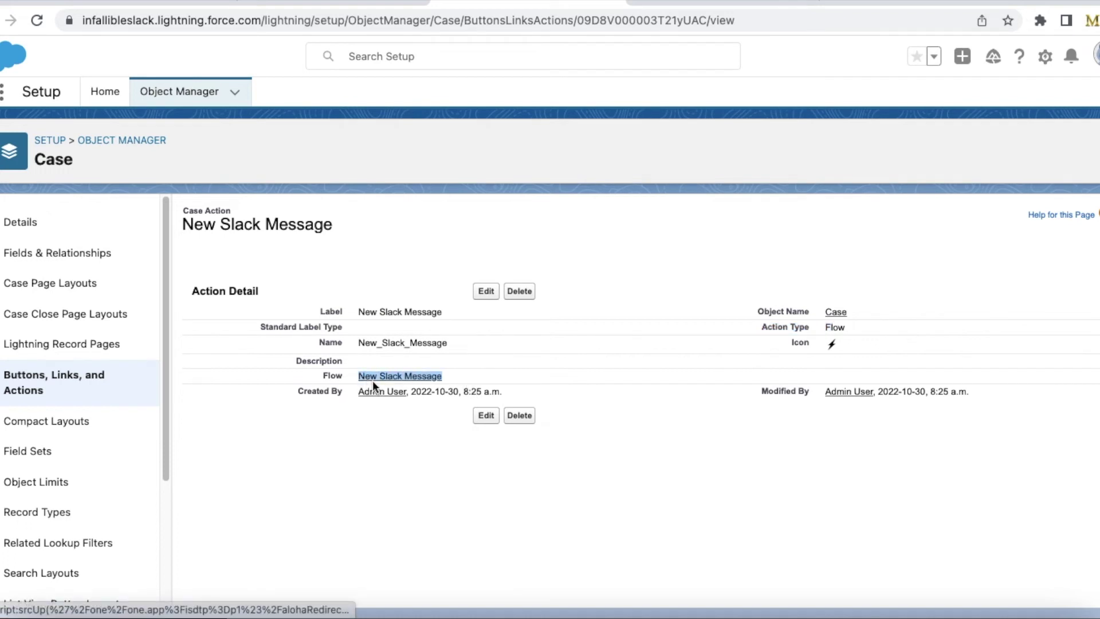
- Verify in the flow's resources that recordId remains the variable used by Send_Slack_Message
key(ctrl+shift+Tab)
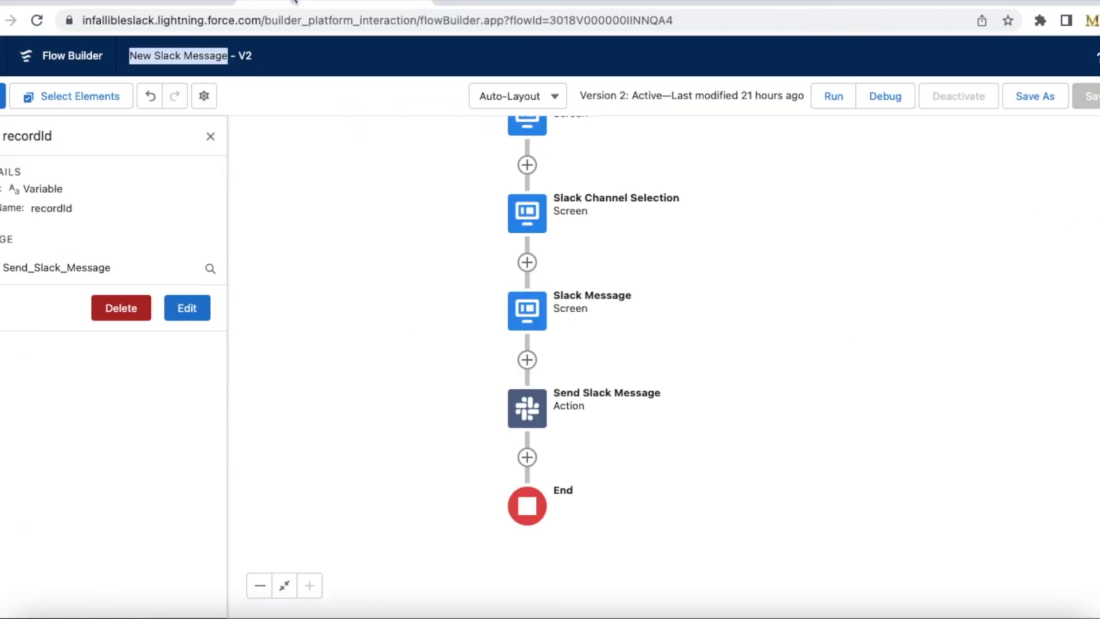
drag(34, 208, 72, 209)
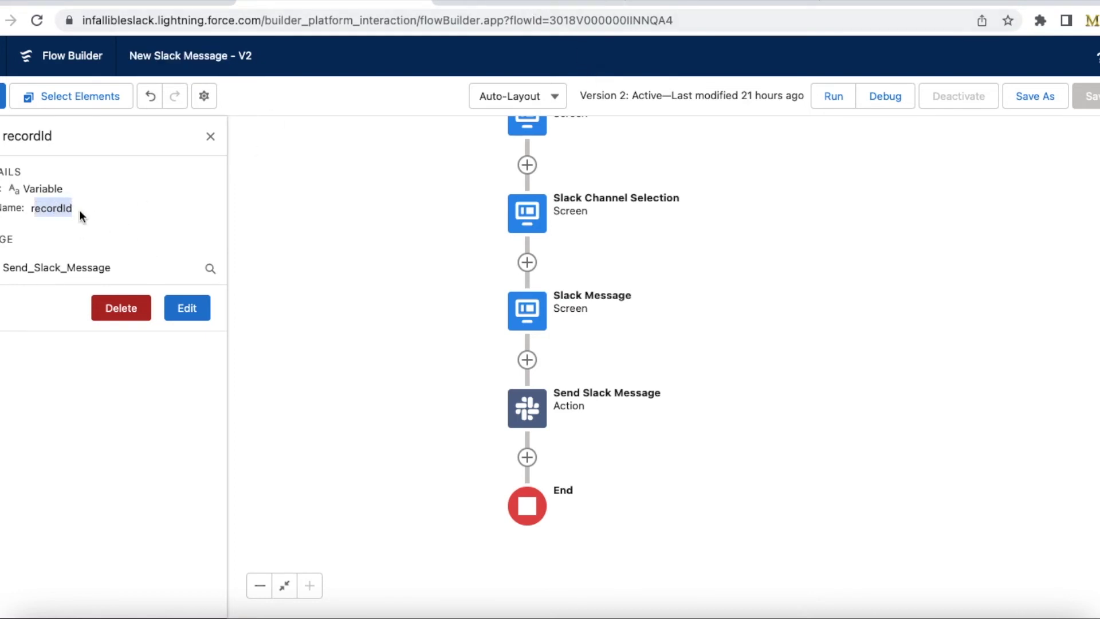
click(63, 218)
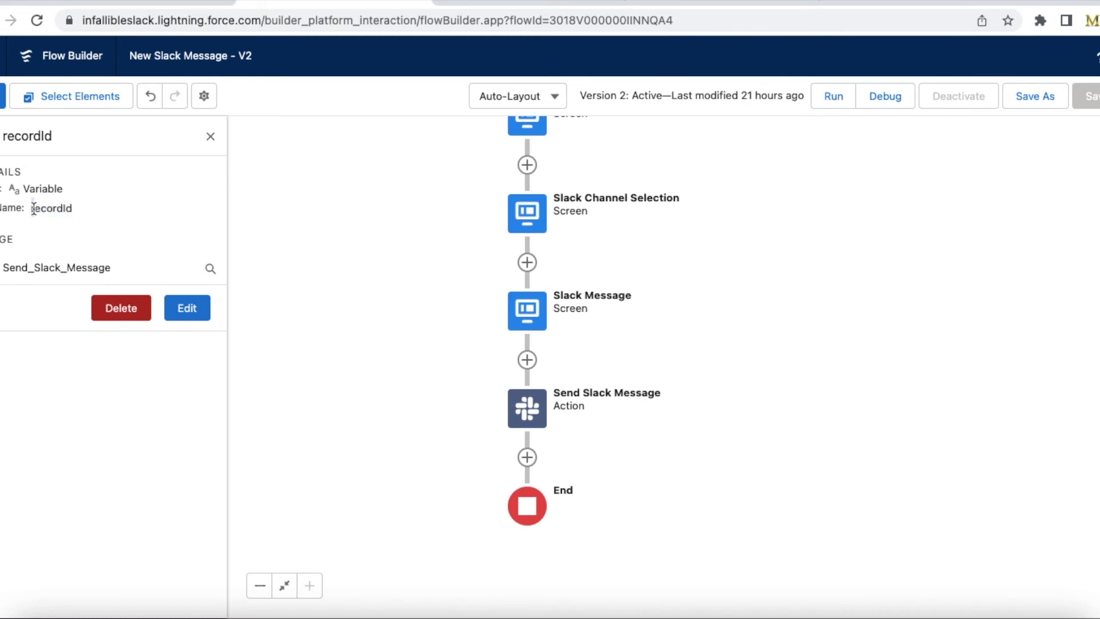
click(66, 208)
click(525, 3)
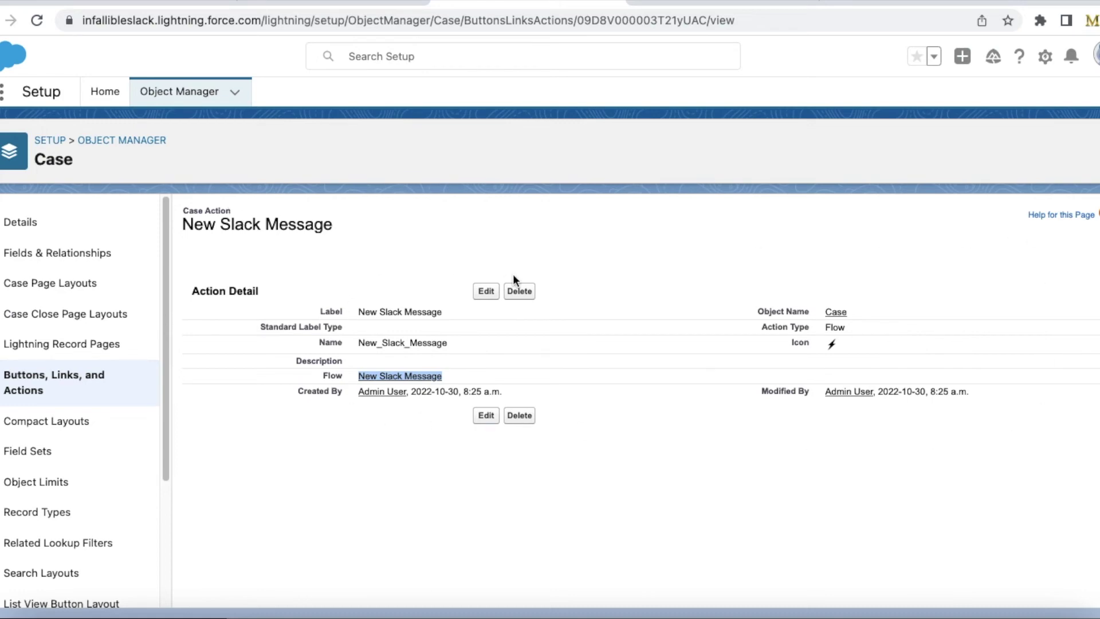
- Launch New Slack Message from the Test case and choose the DemoWorkspace Slack workspace
click(729, 4)
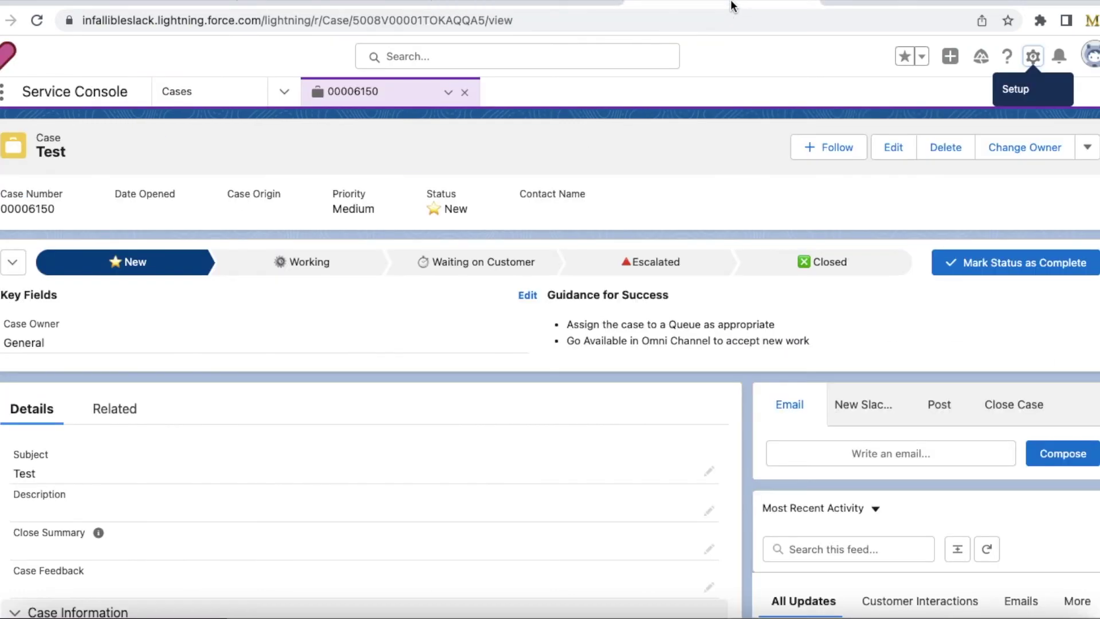
click(870, 412)
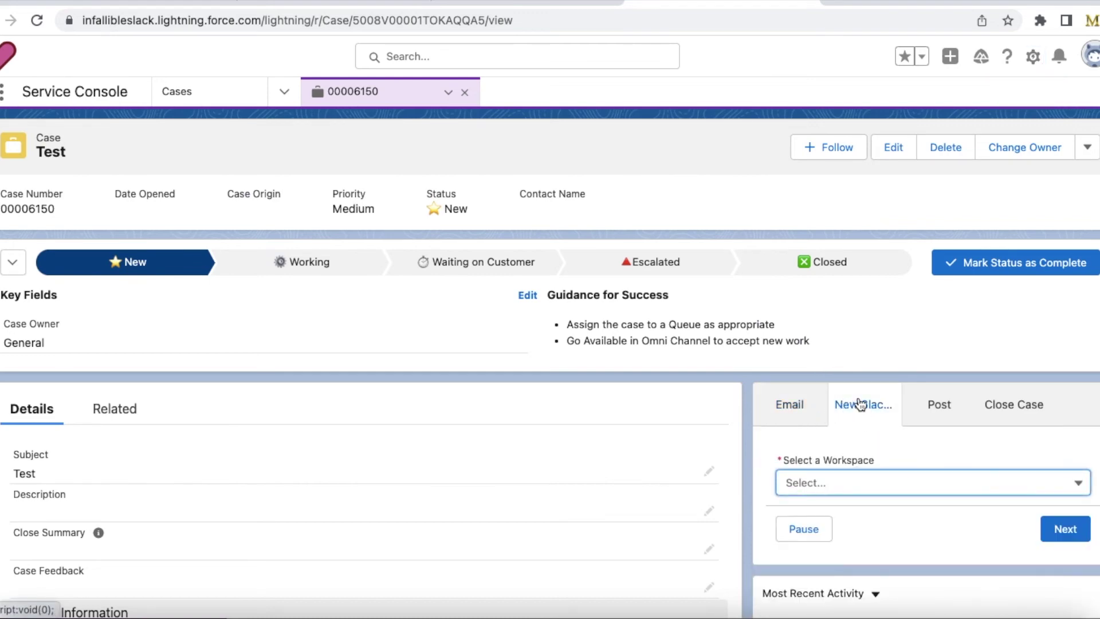
click(847, 484)
click(862, 486)
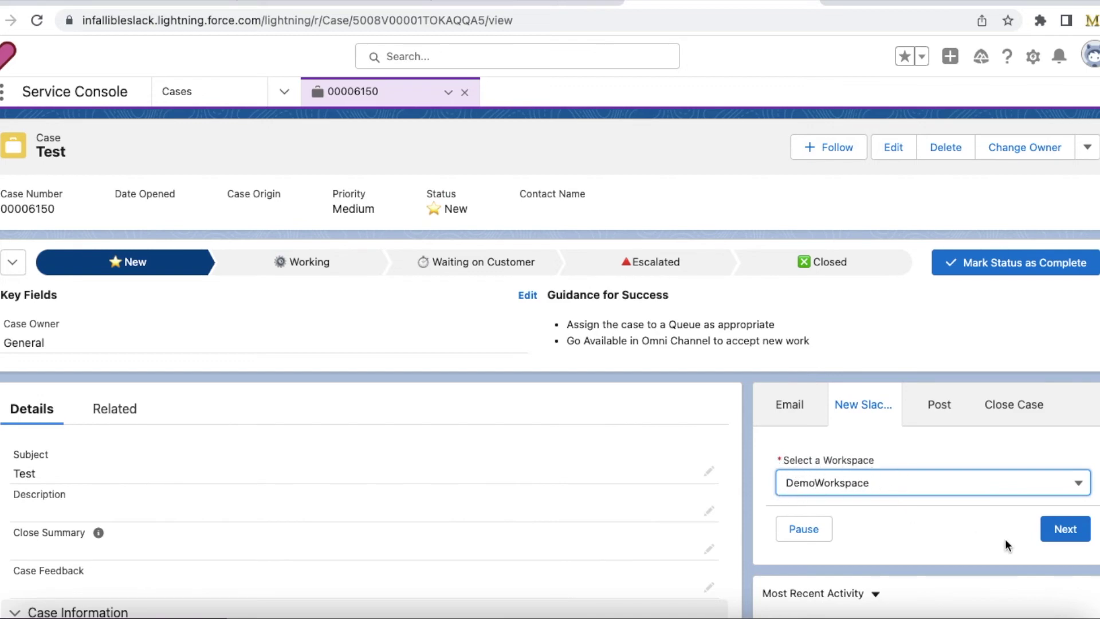
click(1063, 529)
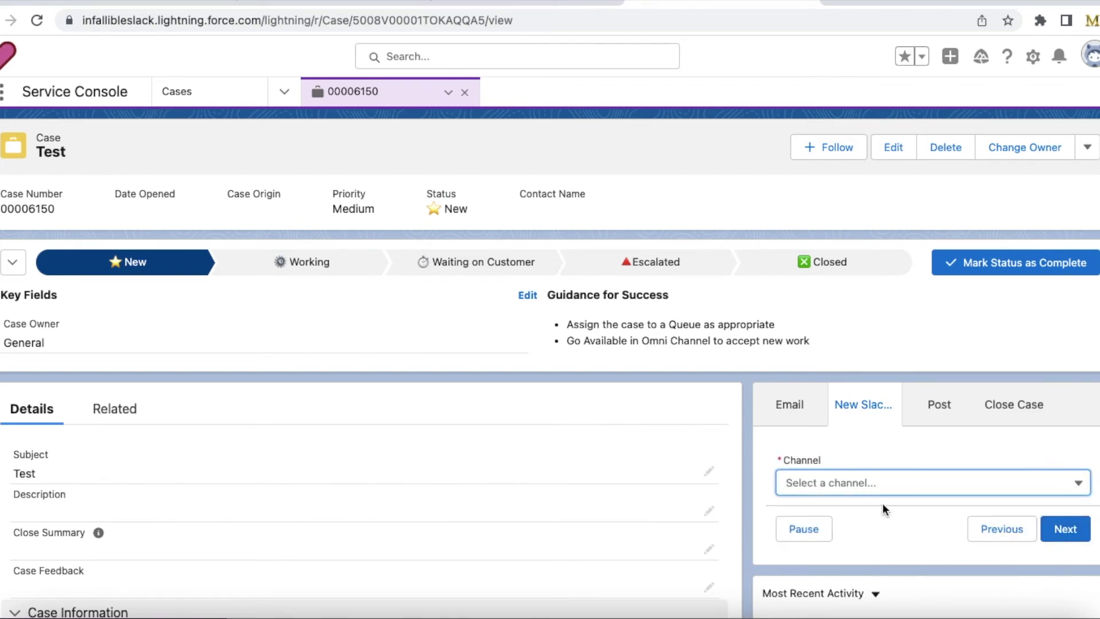
- Send 'Testing Slack Message from Salesforce Flow' to the test4 channel
click(867, 486)
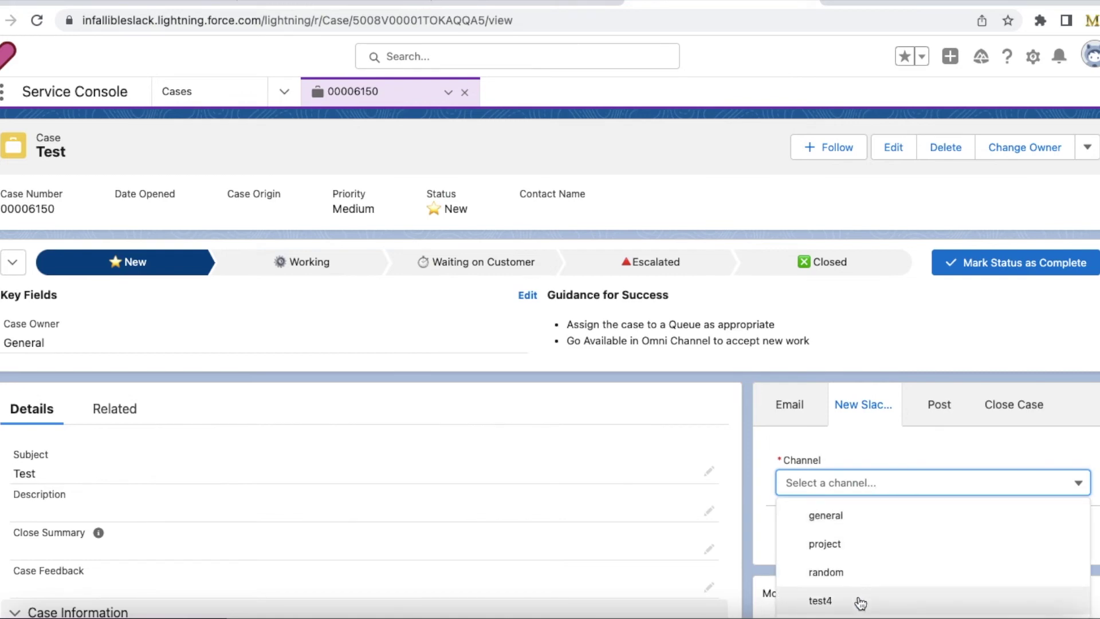
click(837, 601)
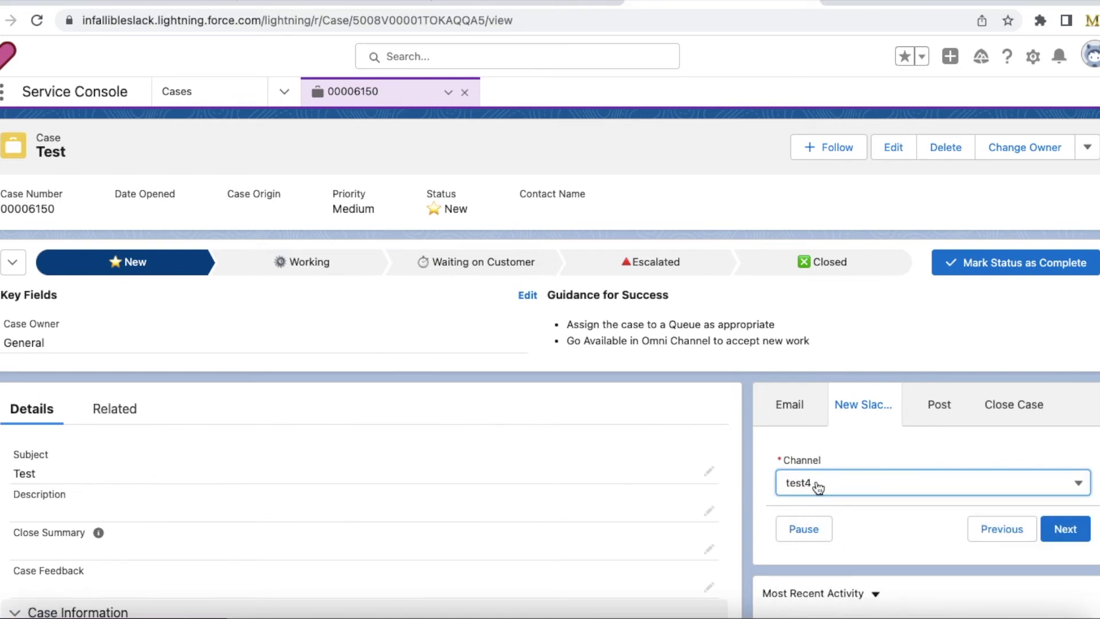
click(1054, 529)
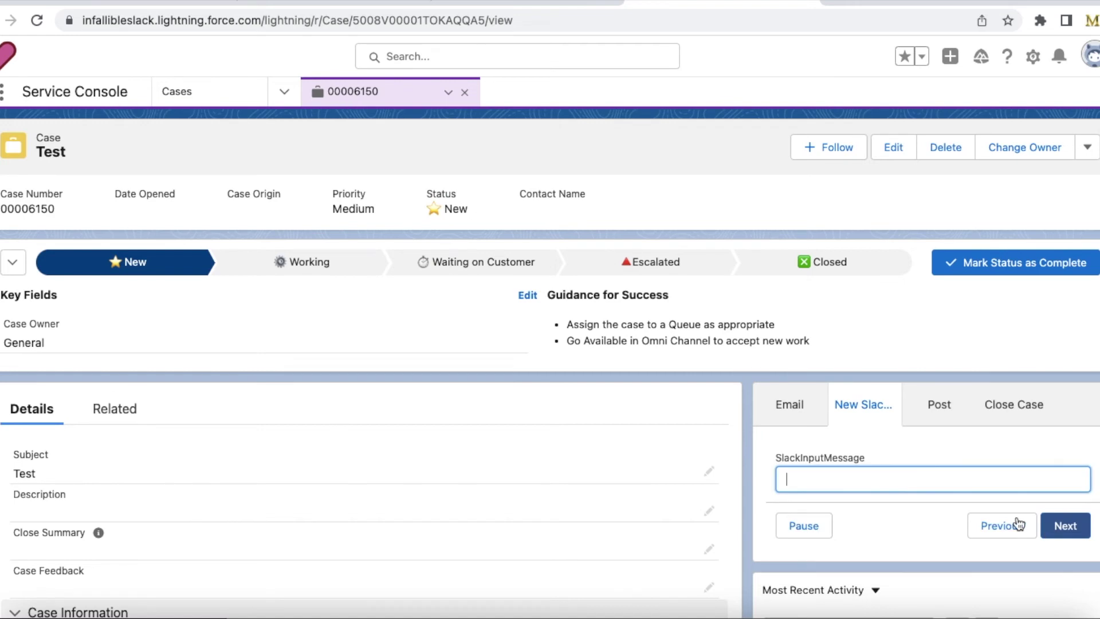
text(Te)
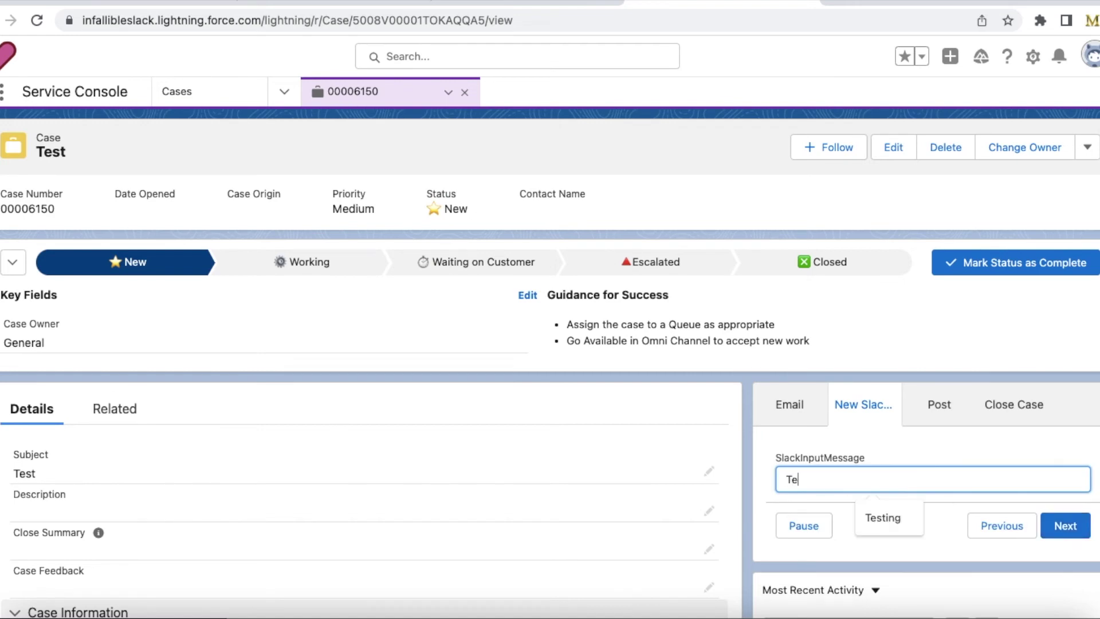
text(sting Slack Me)
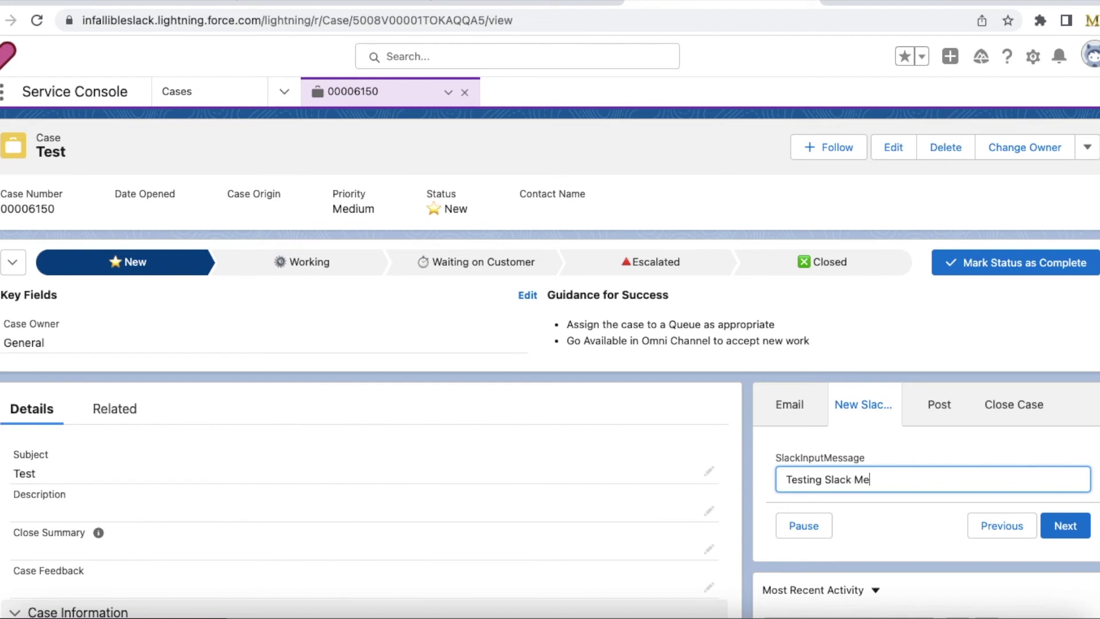
text(ssage from Salesforce Flow)
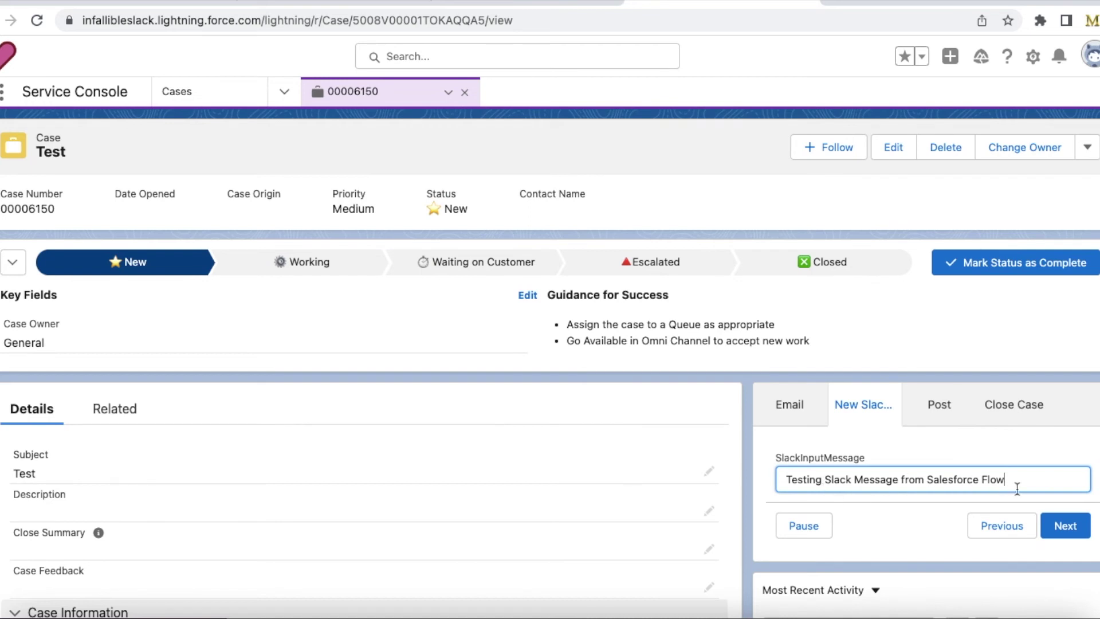
click(1078, 534)
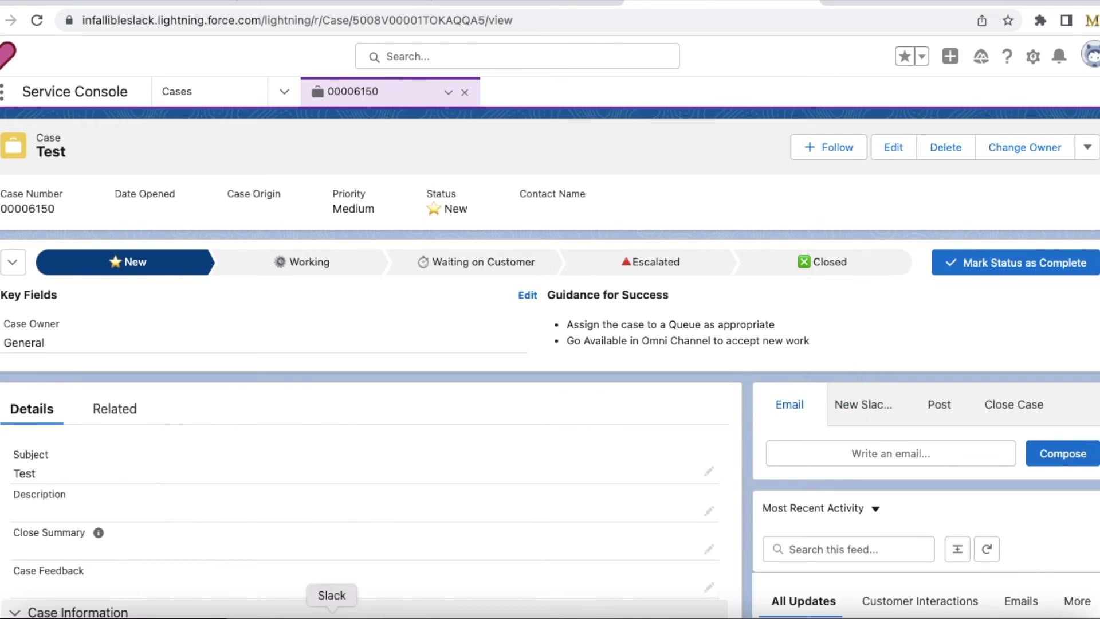
click(332, 616)
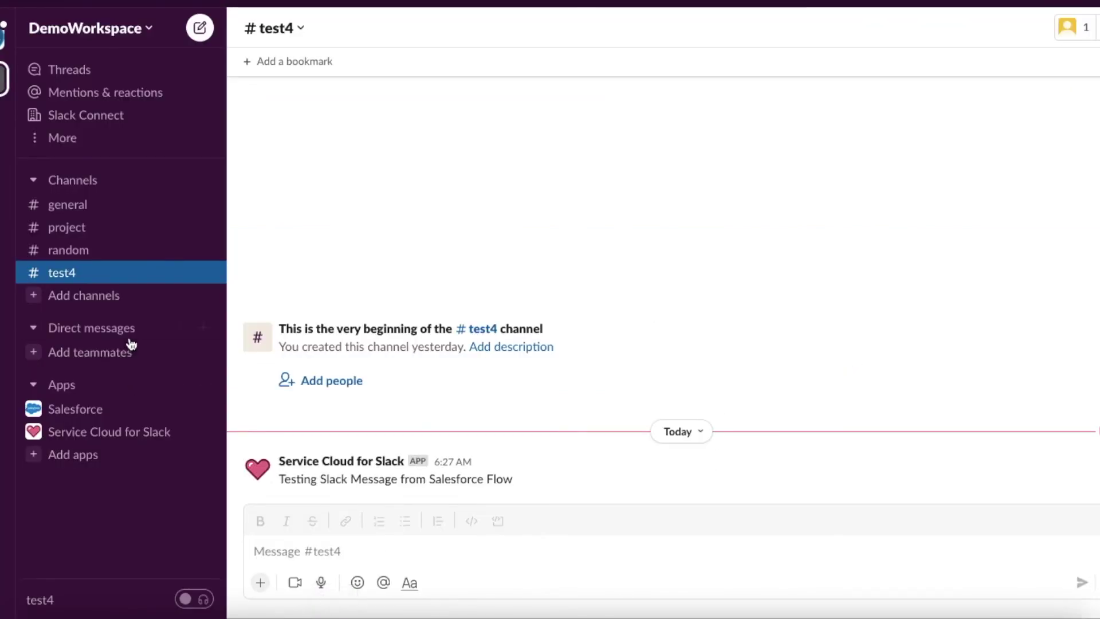
- Check that #test4 shows the test message posted by Service Cloud for Slack
drag(275, 477, 476, 487)
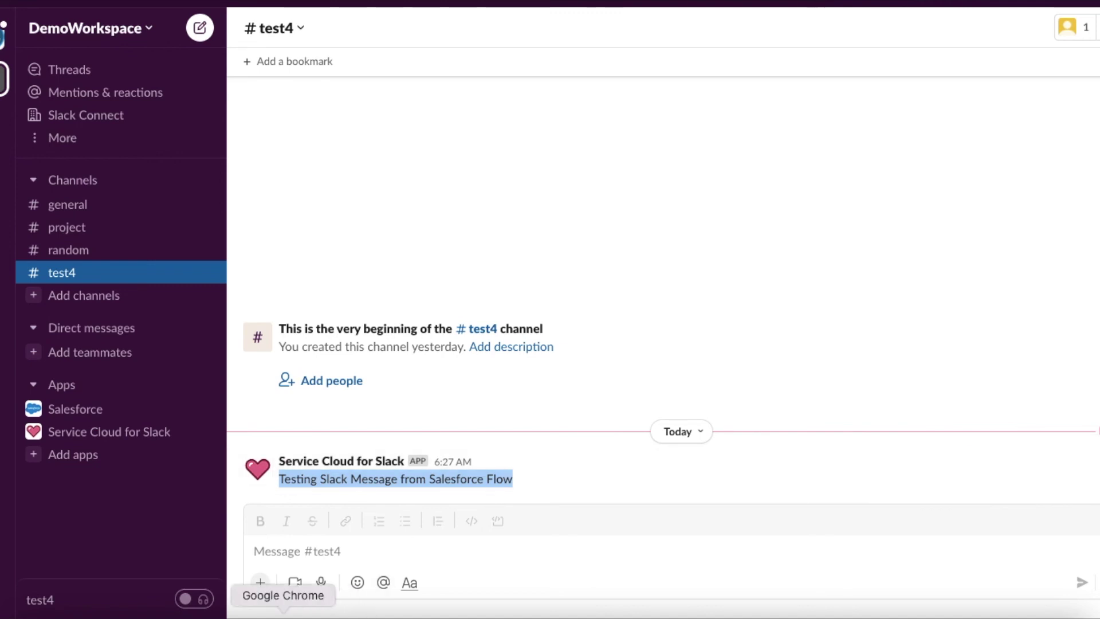
click(283, 612)
- Bring the New Slack Message – V2 flow back up, starting at its Slack Workspace Selection screen
click(361, 2)
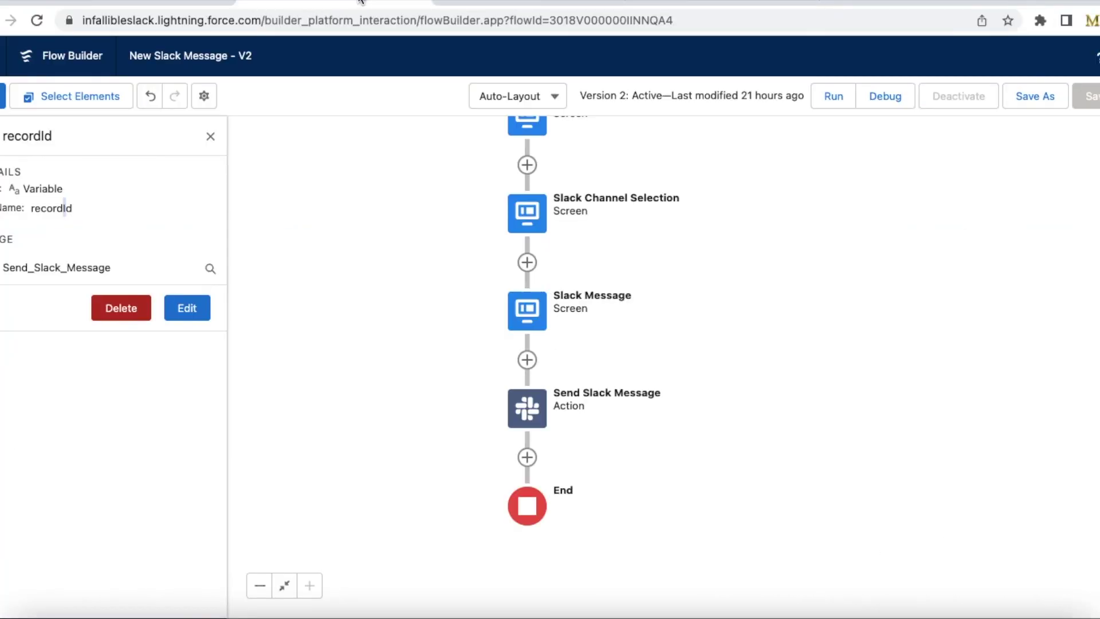
scroll(1014, 350, up, 2)
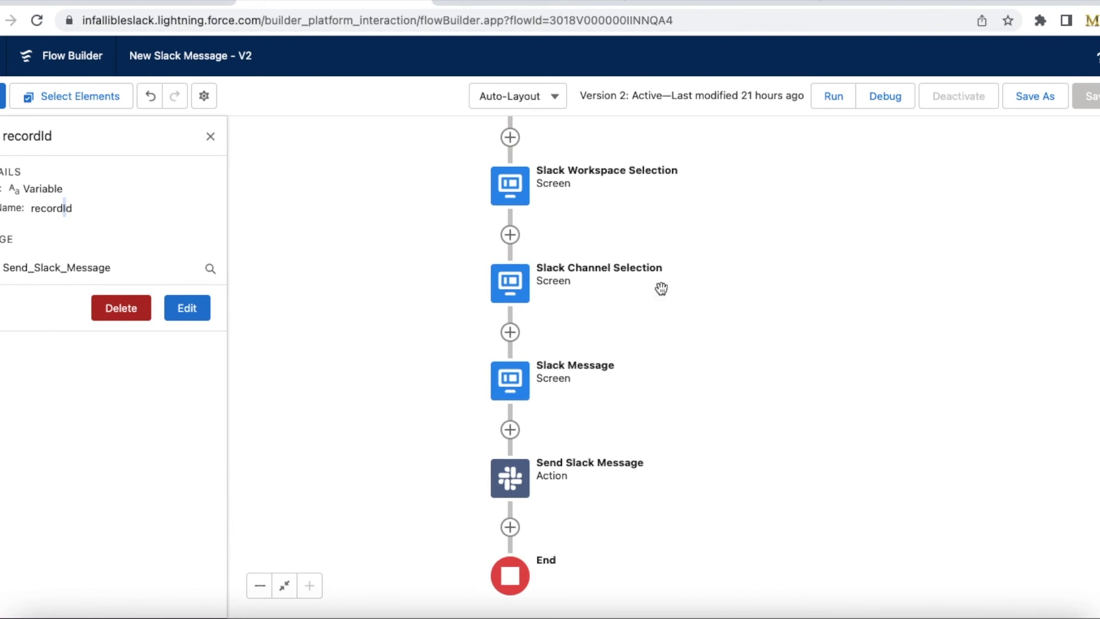